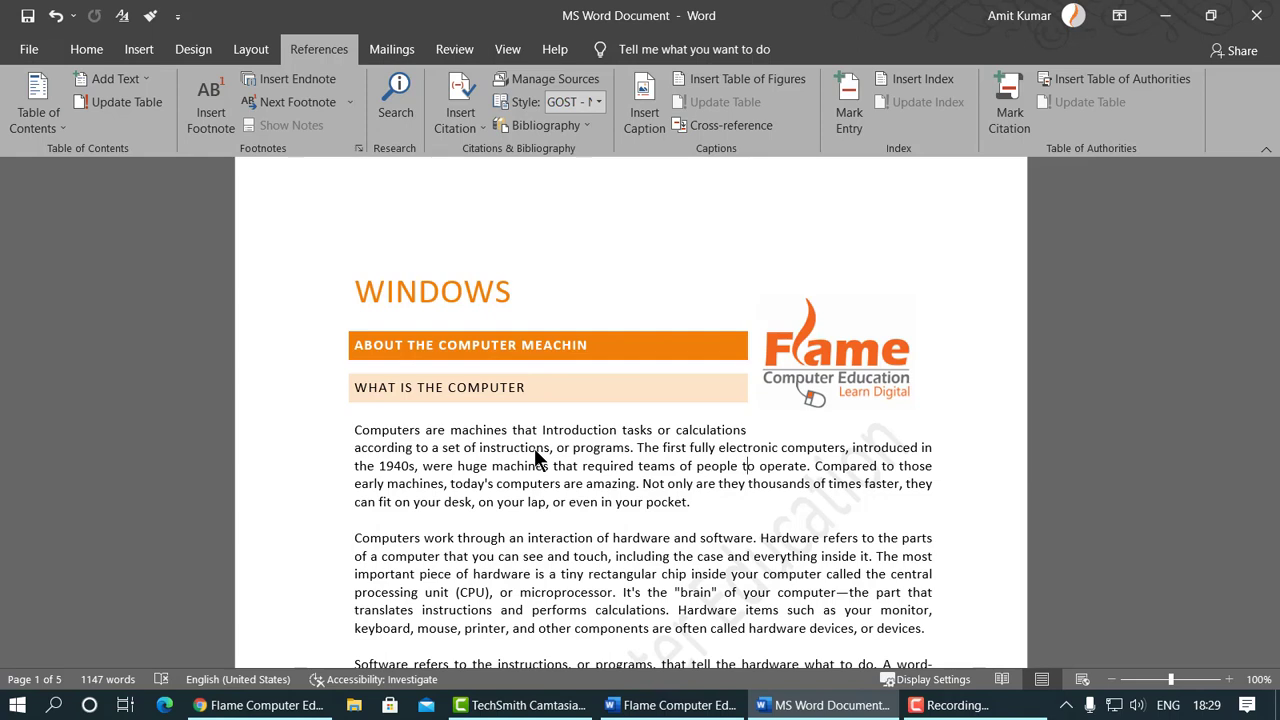
Step: Insert an Automatic Table 2 table of contents before the WINDOWS title
click(386, 292)
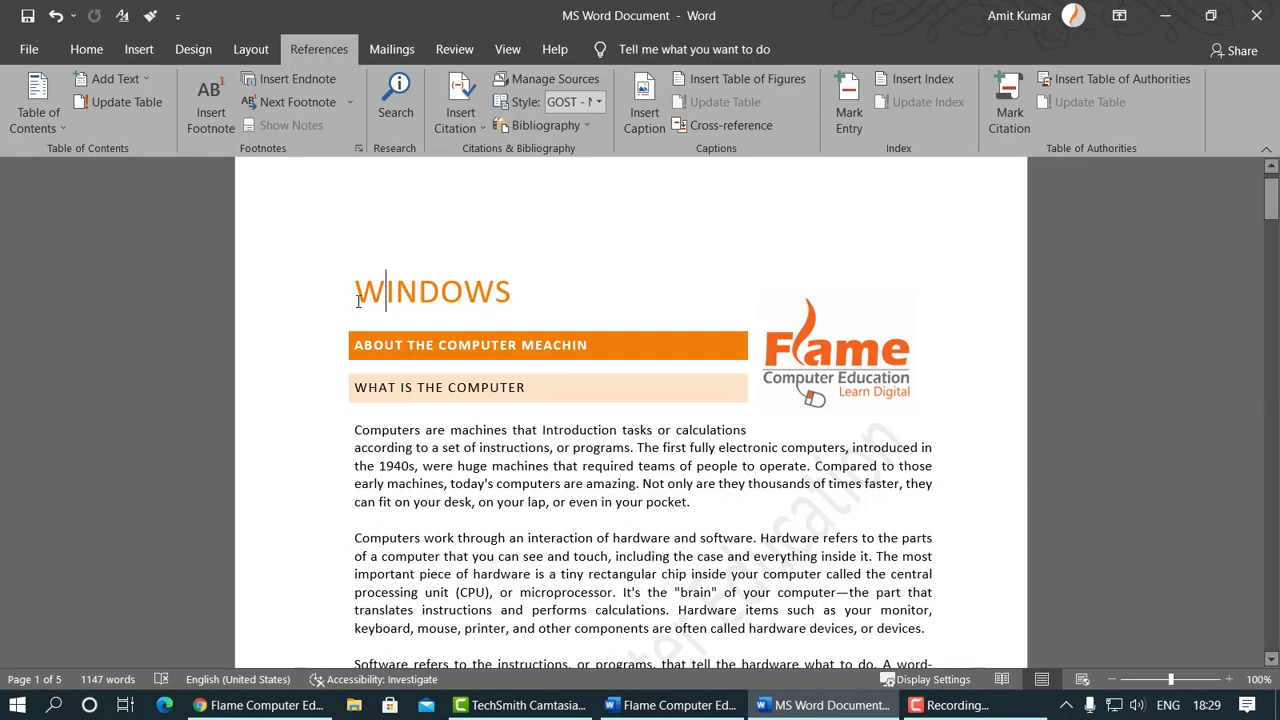
click(356, 295)
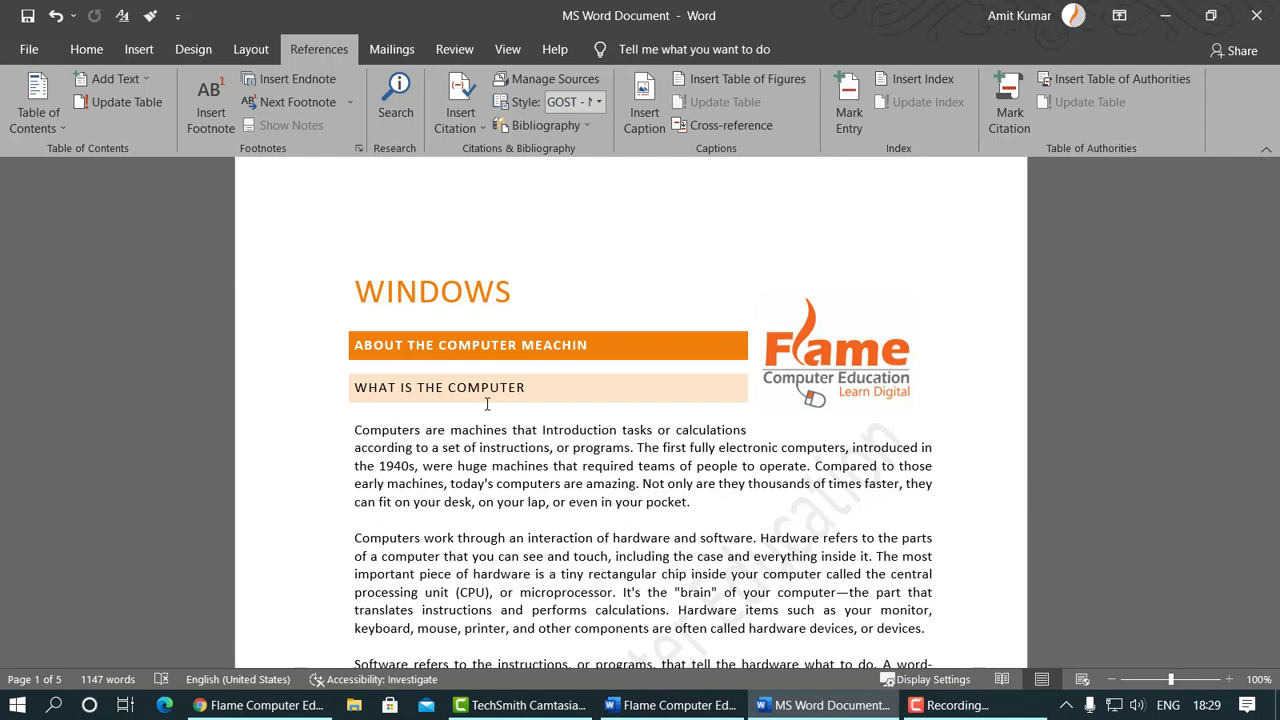
scroll(487, 403, down, 2)
scroll(487, 403, up, 3)
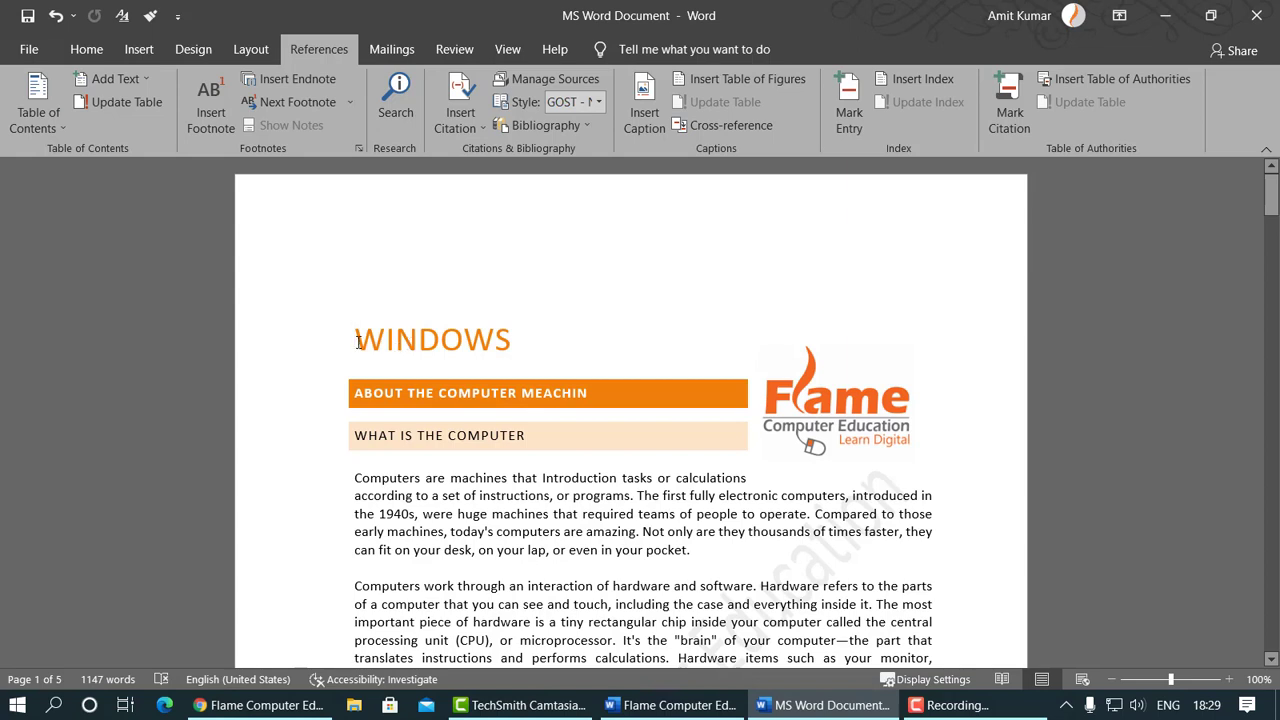
click(58, 121)
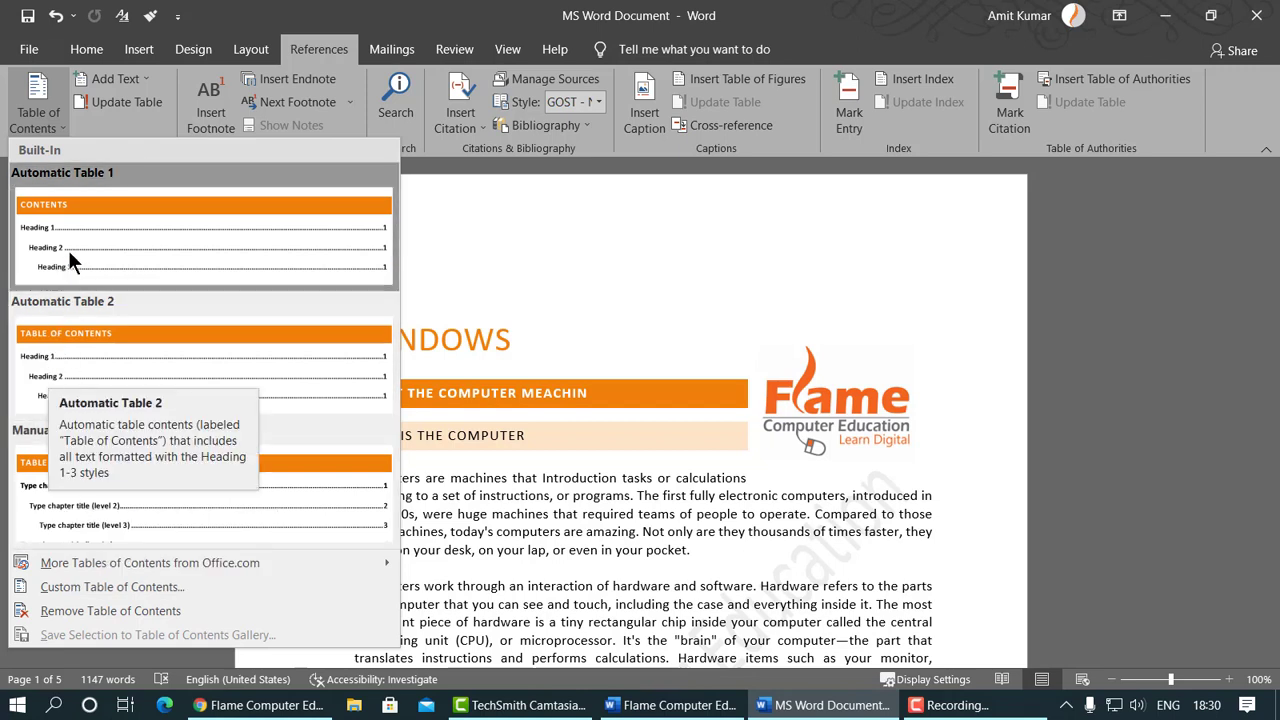
click(42, 368)
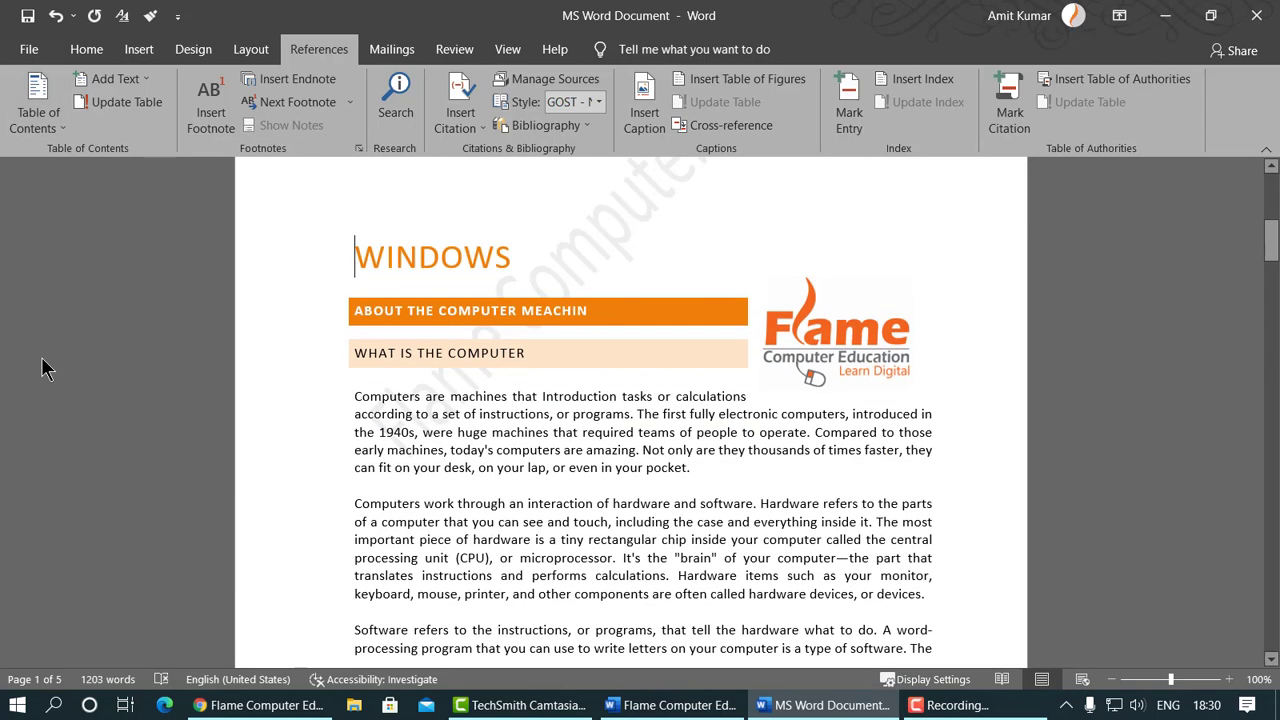
scroll(436, 312, up, 8)
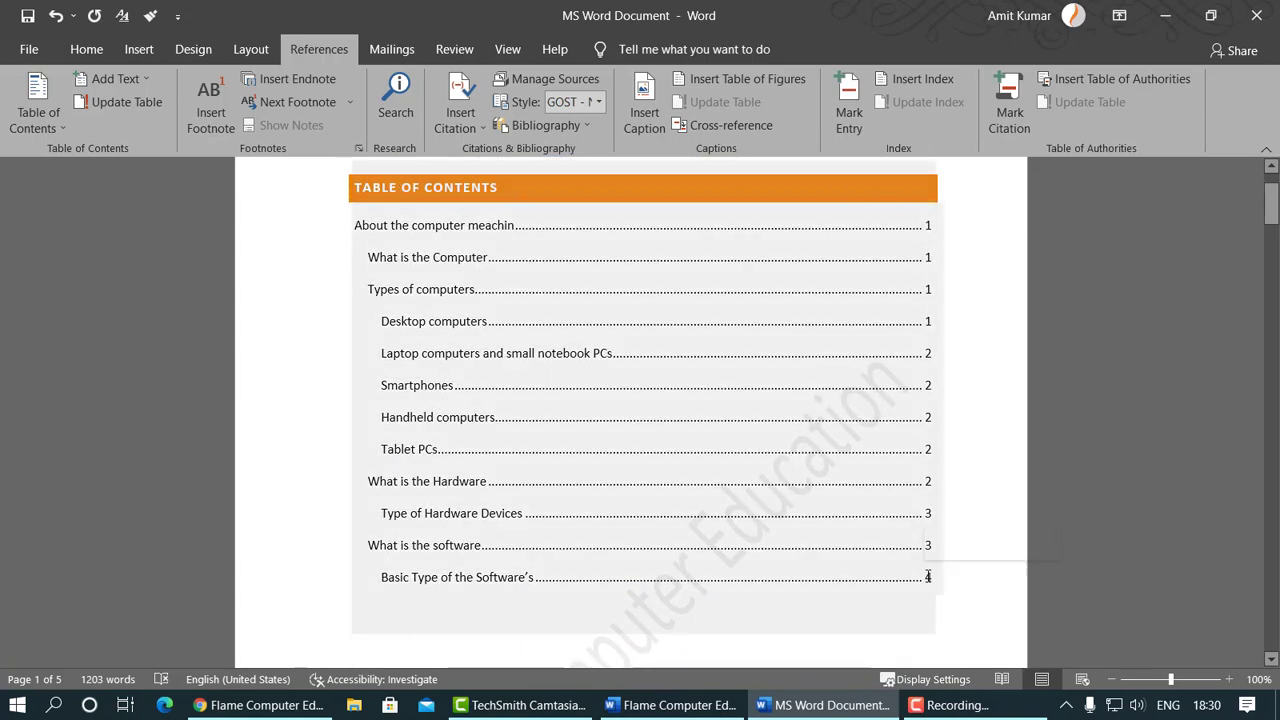
Step: Review the table of contents and follow its "What is the Computer" entry to that heading in the document
scroll(439, 564, down, 1)
scroll(439, 564, down, 2)
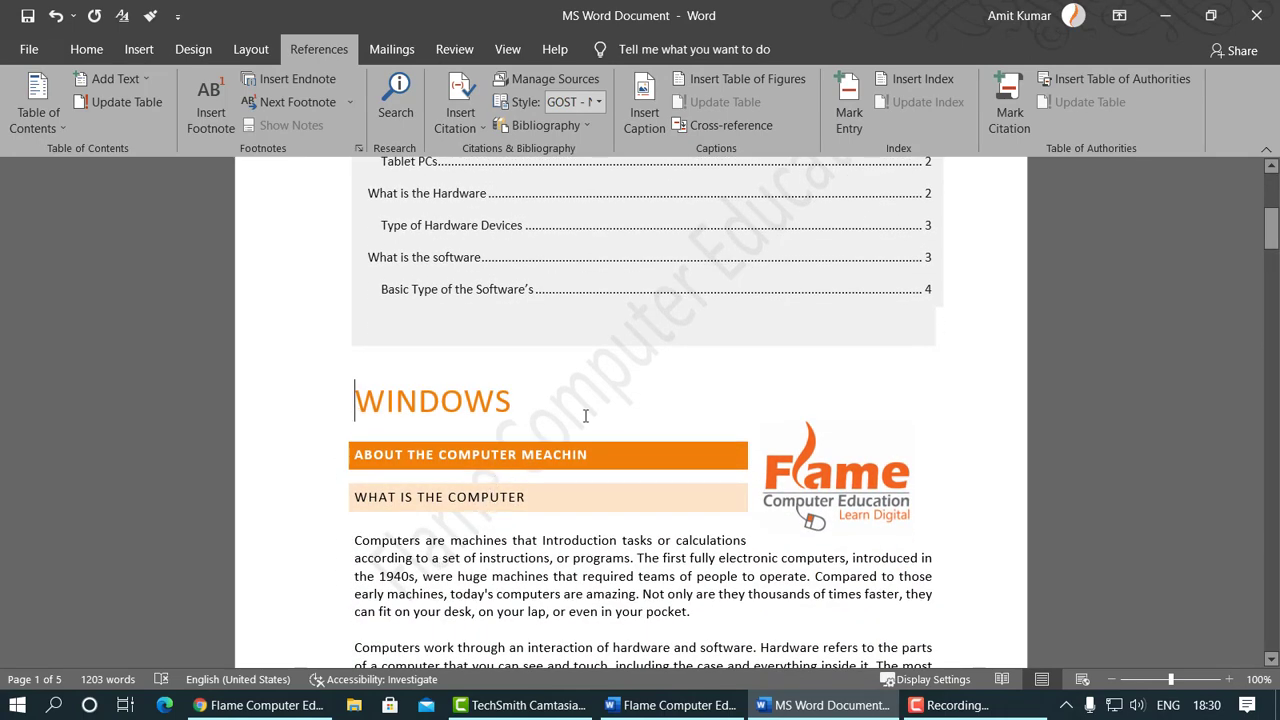
scroll(586, 416, up, 5)
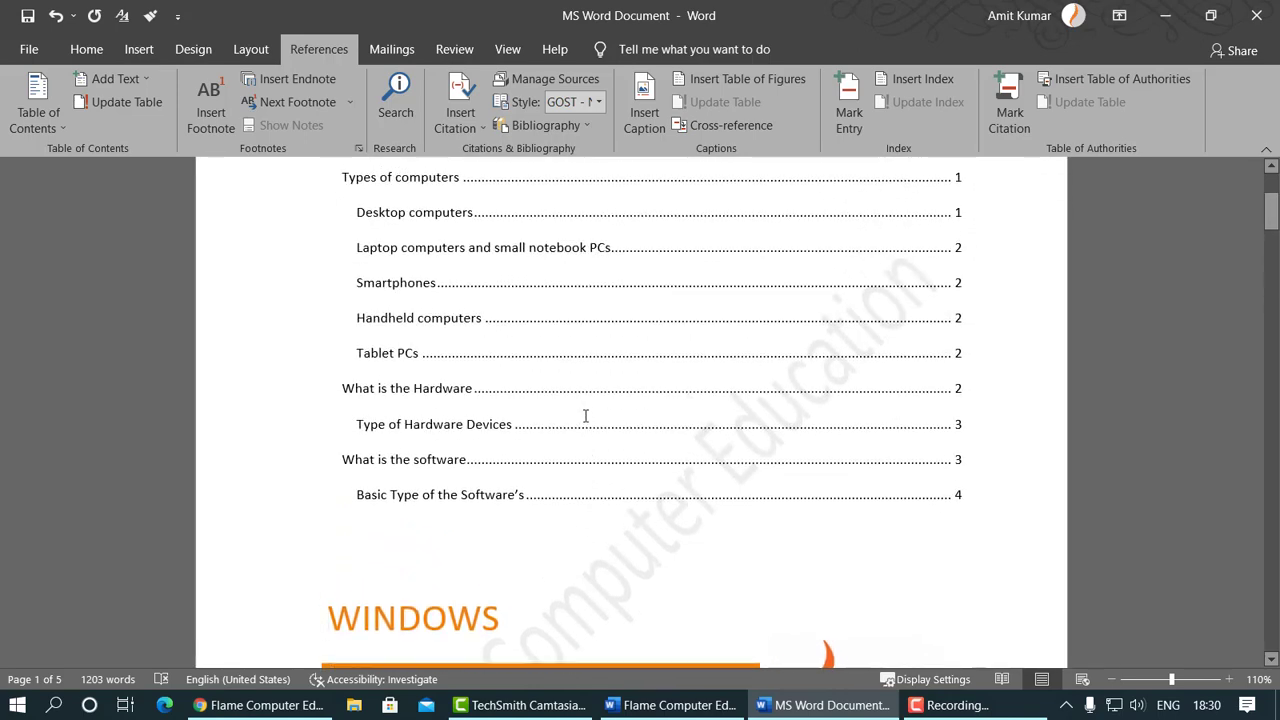
click(362, 256)
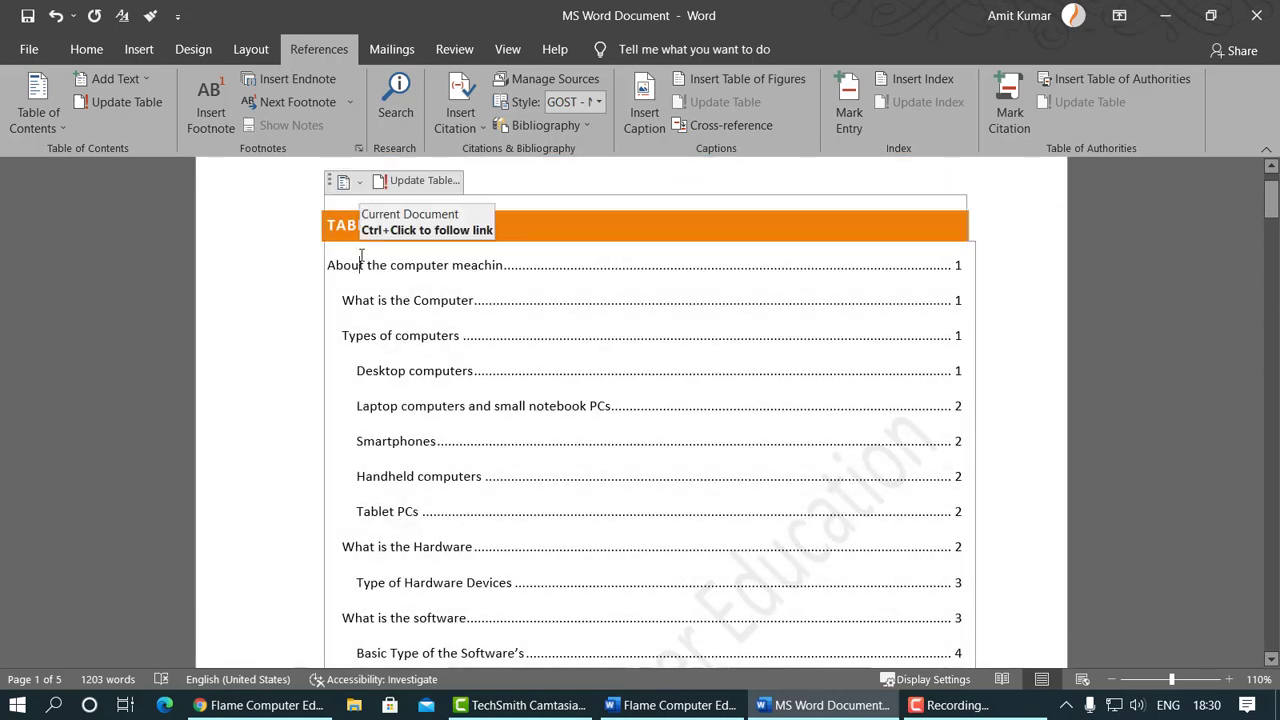
ctrl+click(447, 309)
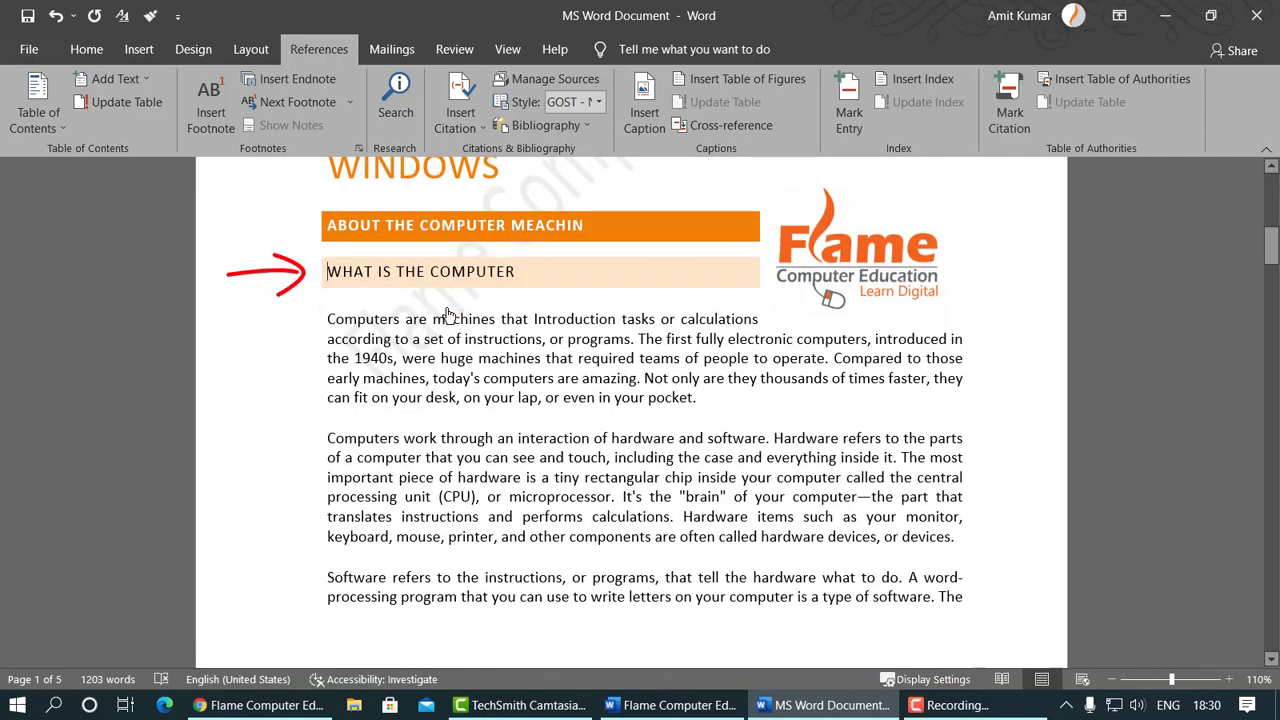
scroll(447, 313, down, 10)
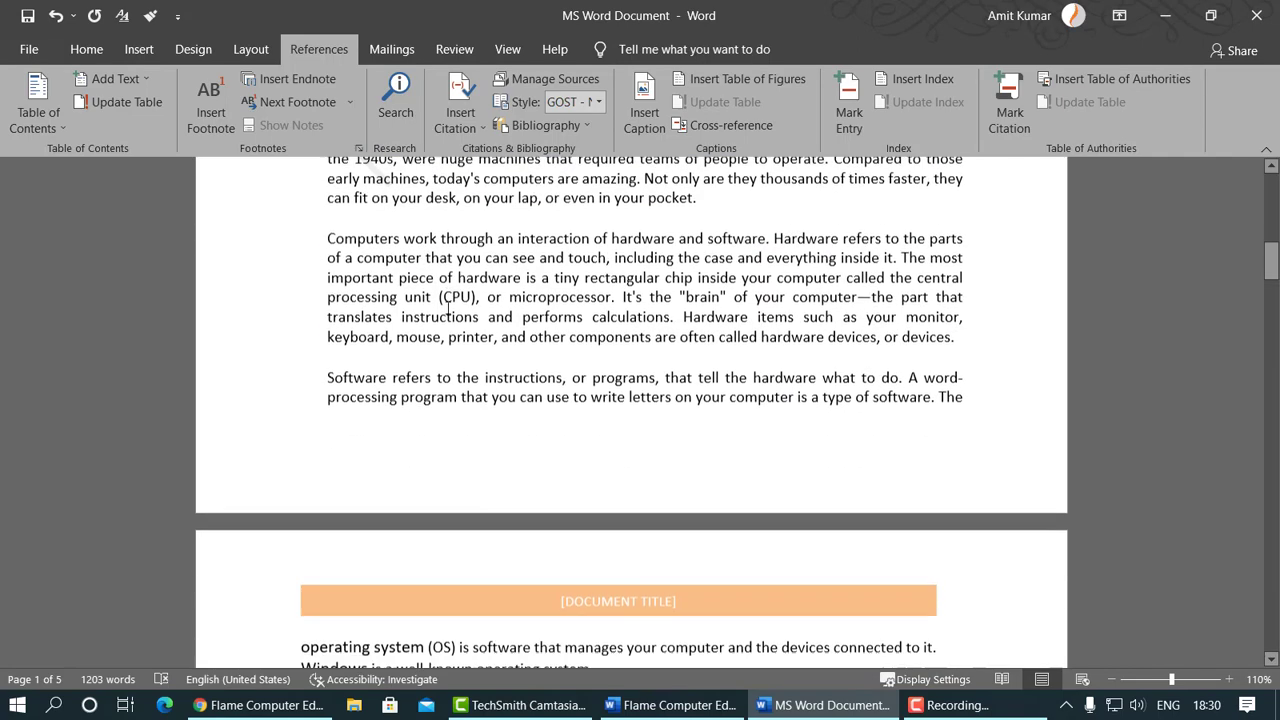
scroll(447, 313, down, 5)
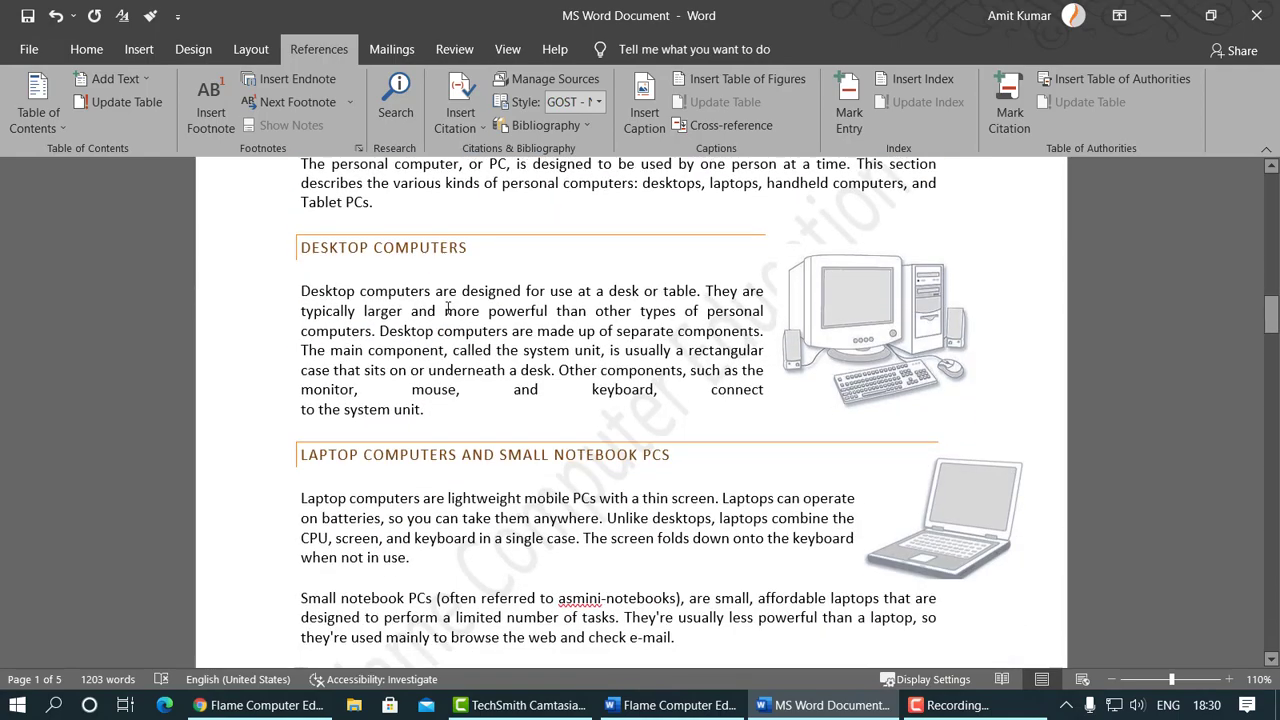
scroll(447, 308, up, 20)
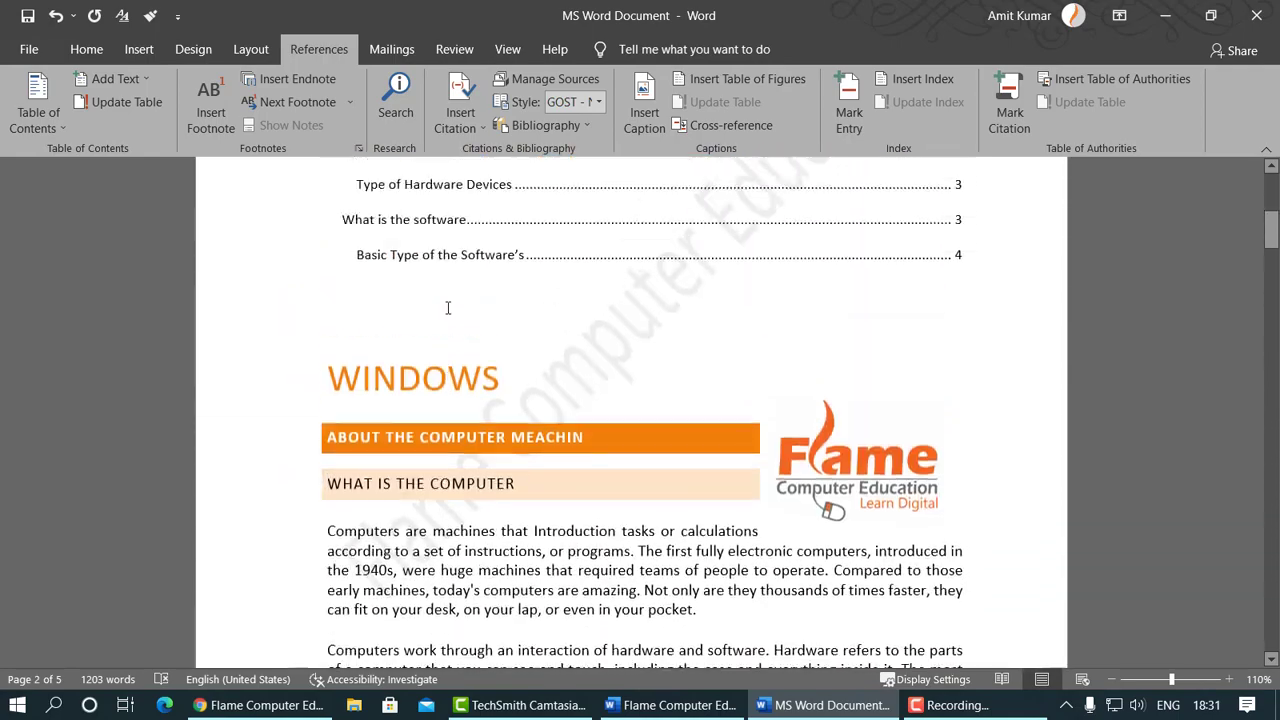
scroll(687, 531, down, 2)
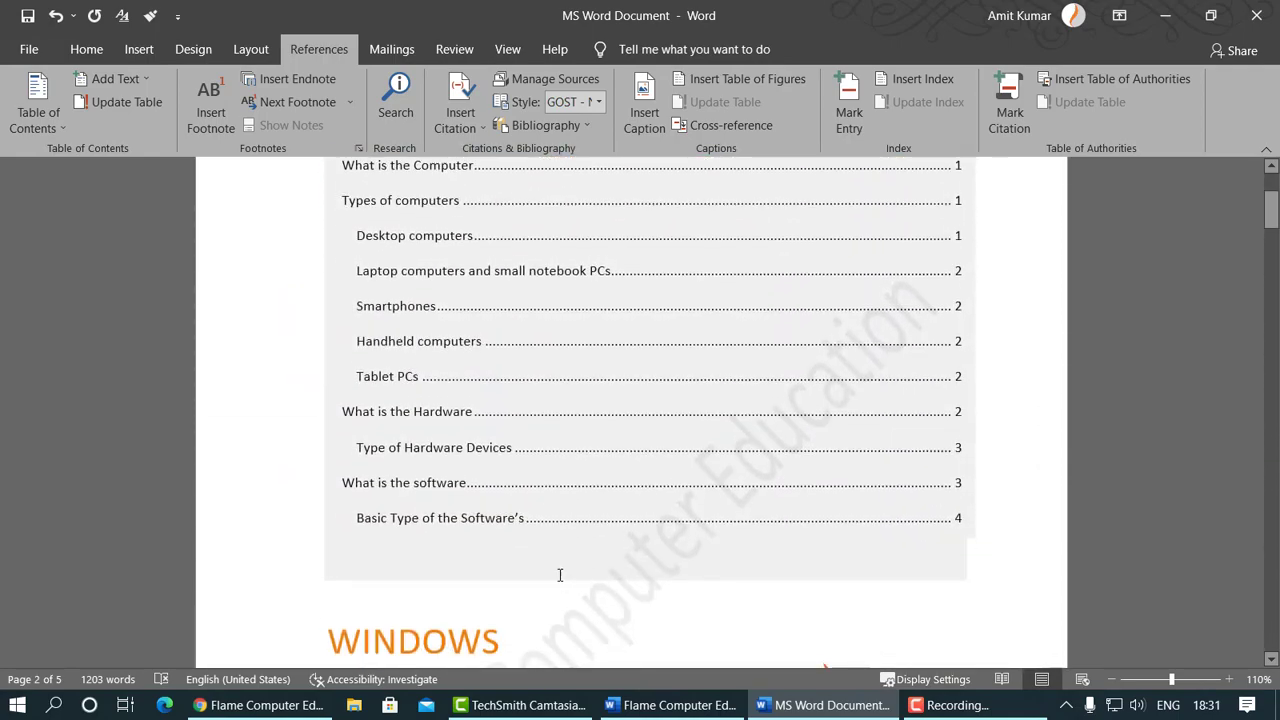
Step: Undo the insertion of the table of contents
click(304, 508)
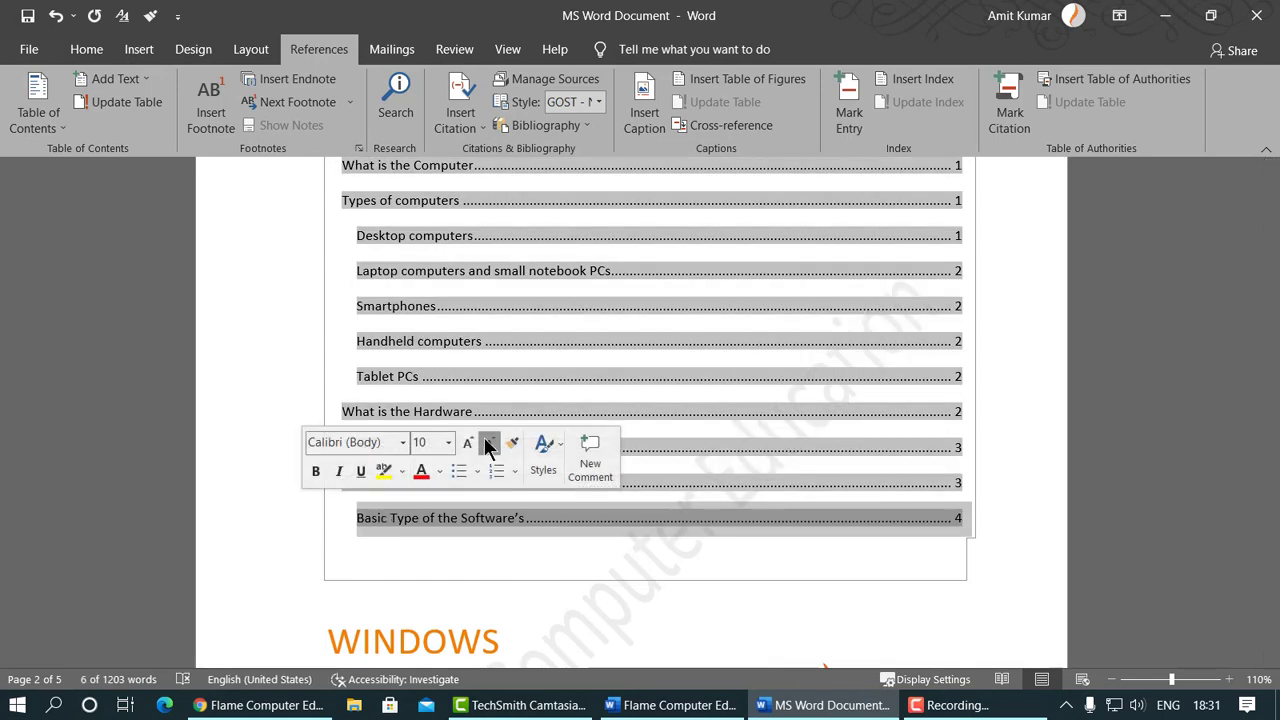
key(ctrl+z)
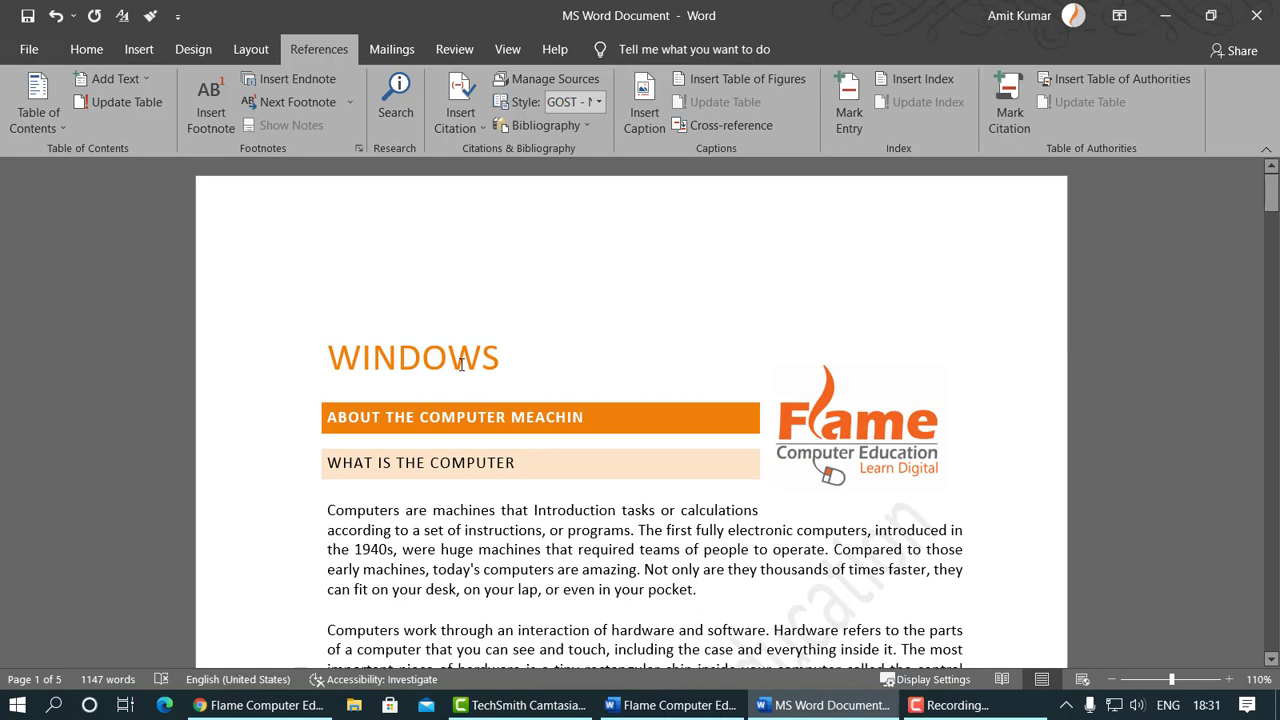
Step: Apply the Normal style to the entire document's text
key(ctrl+a)
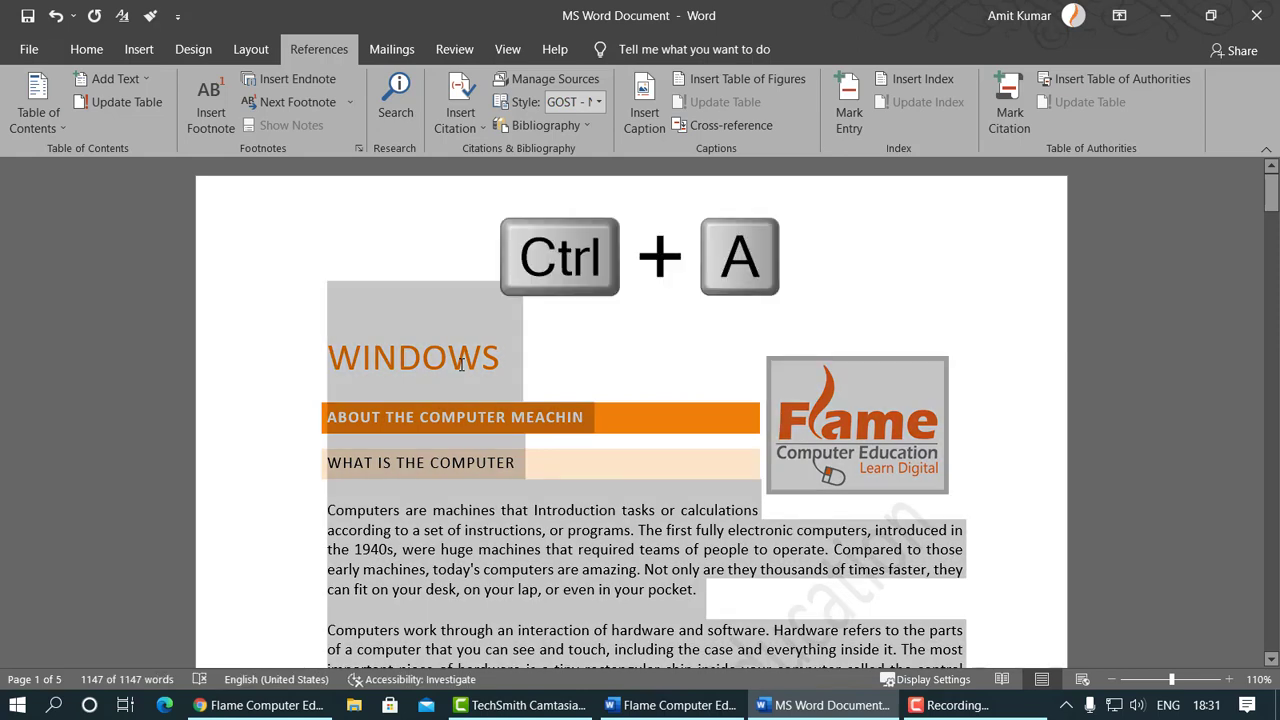
click(86, 49)
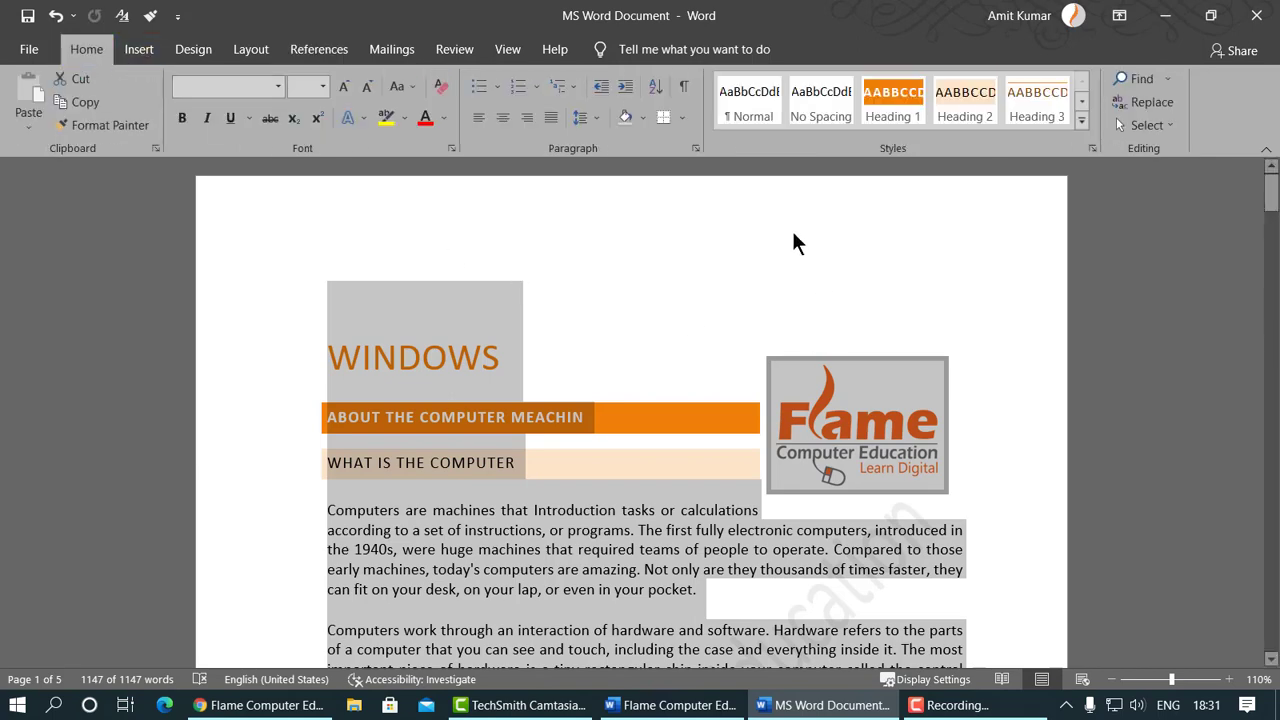
click(745, 101)
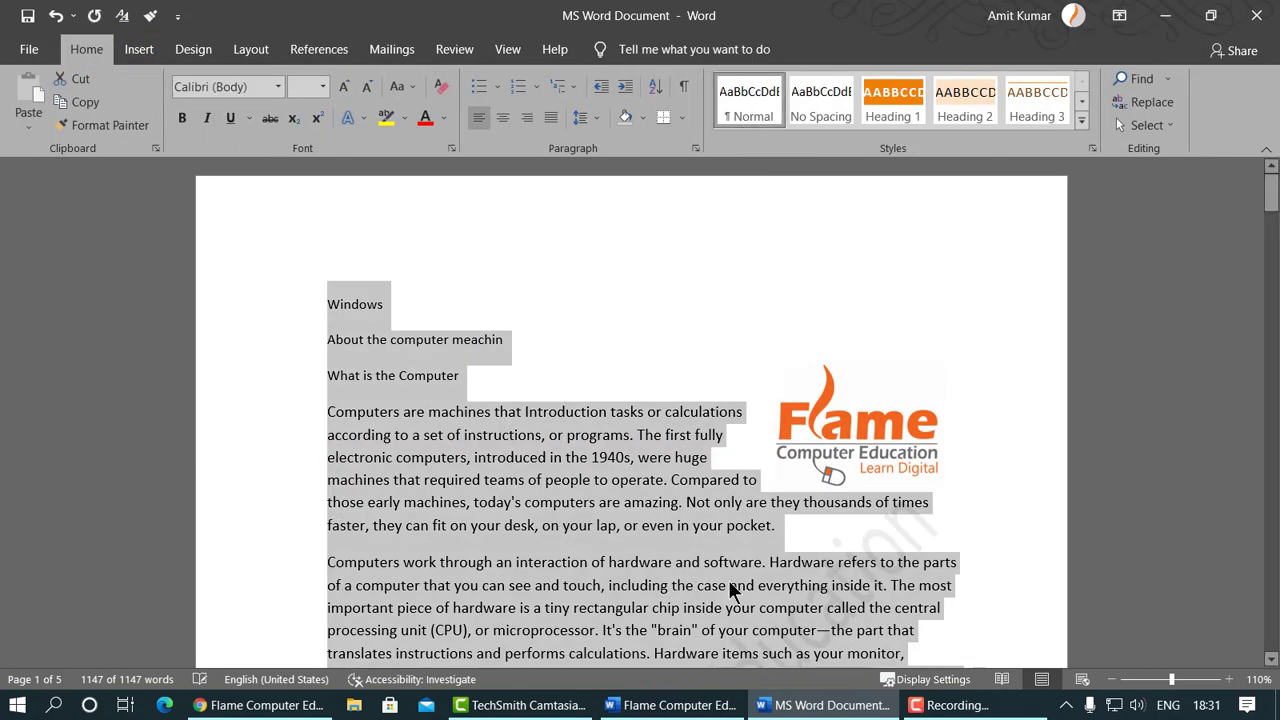
click(406, 375)
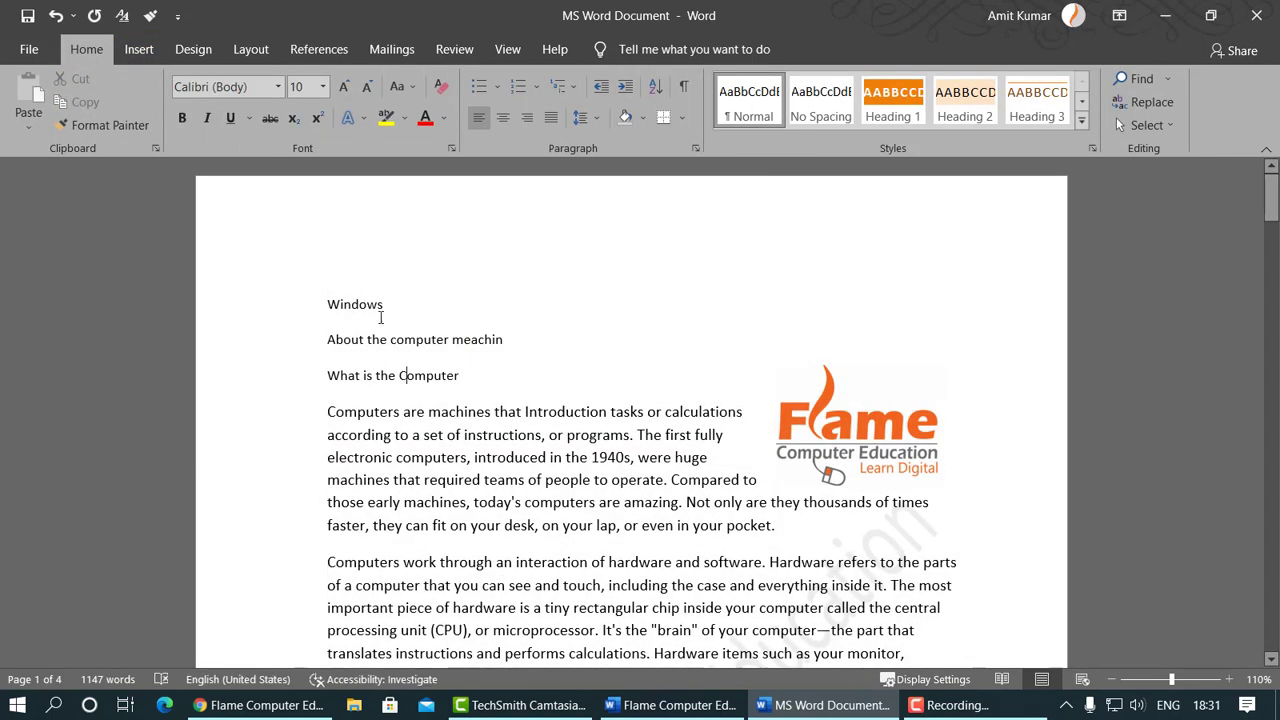
Step: Try to insert an Automatic Table 2 table of contents before the Normal-styled Windows line and dismiss the message
click(324, 301)
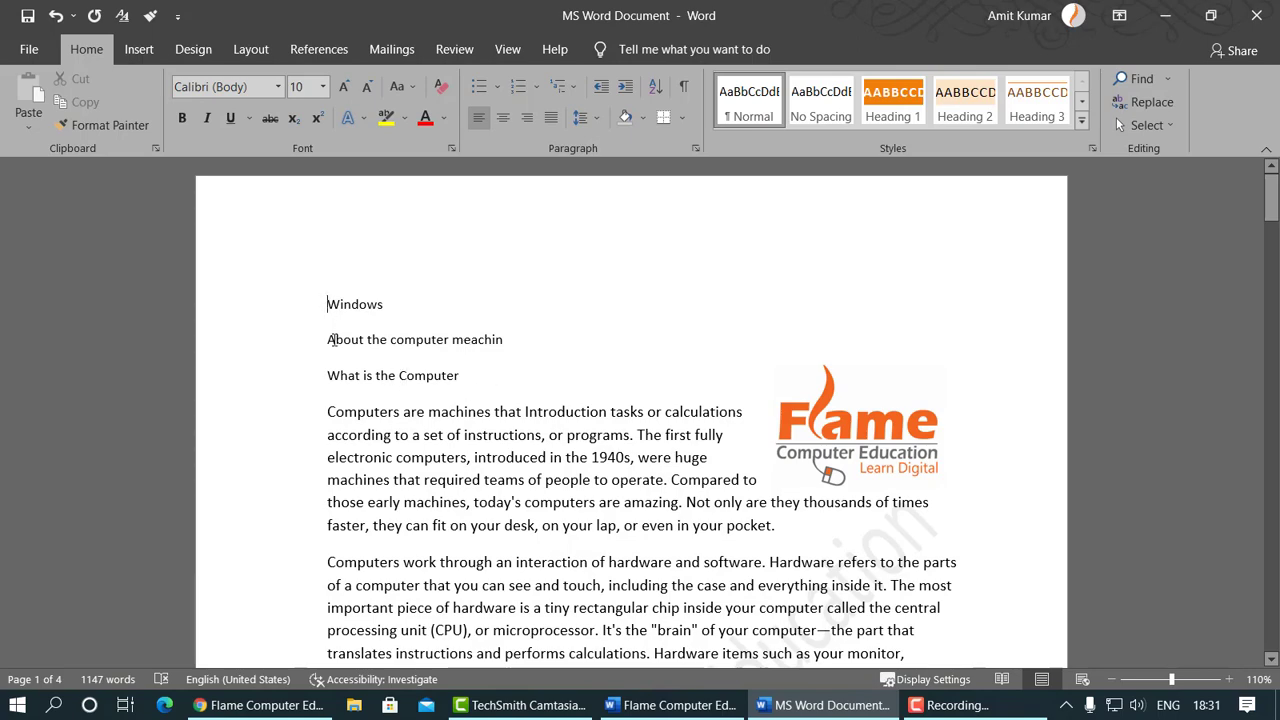
click(325, 51)
click(44, 127)
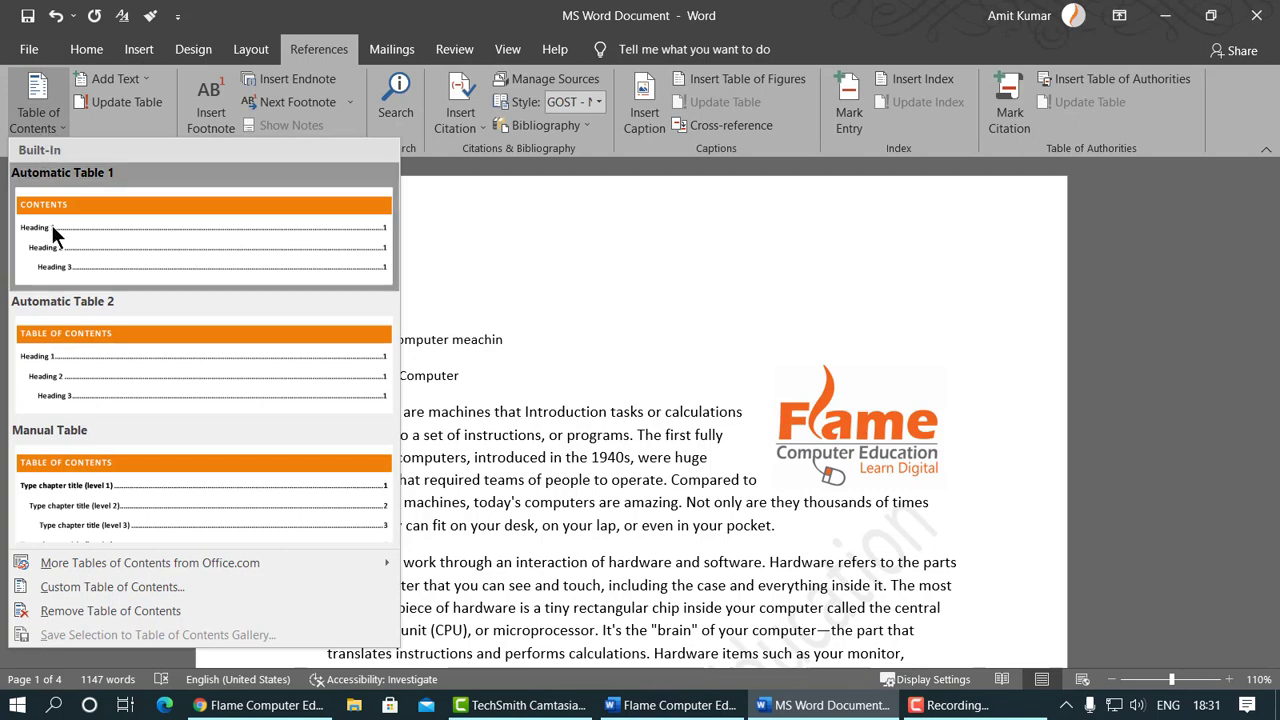
click(68, 343)
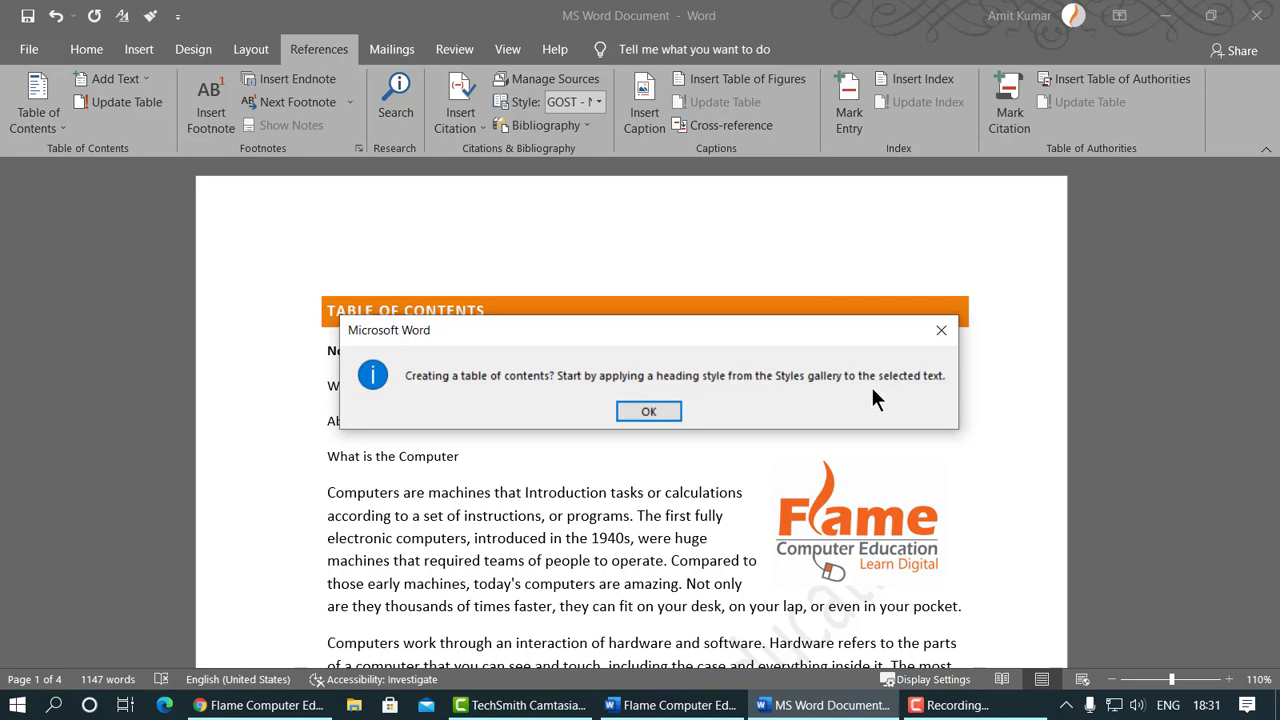
click(646, 410)
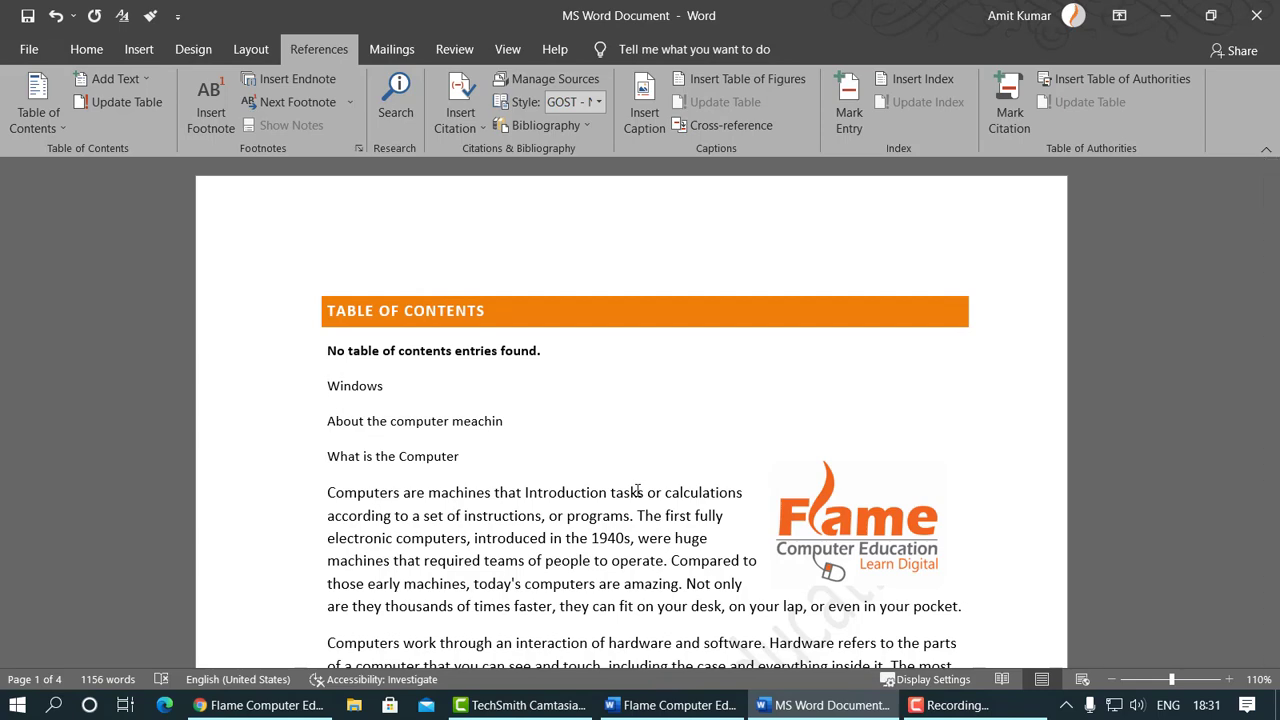
Step: Undo the table of contents insertion and the Normal style applied to the whole document
key(ctrl+z)
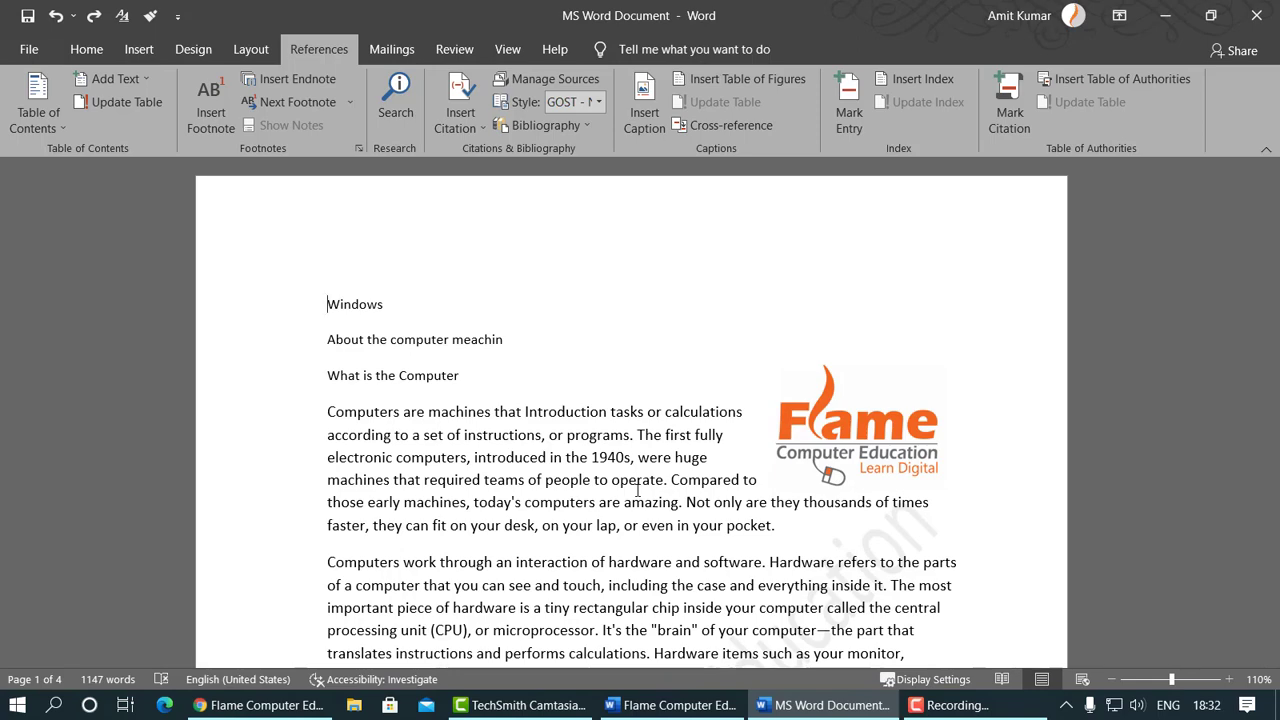
key(ctrl+z)
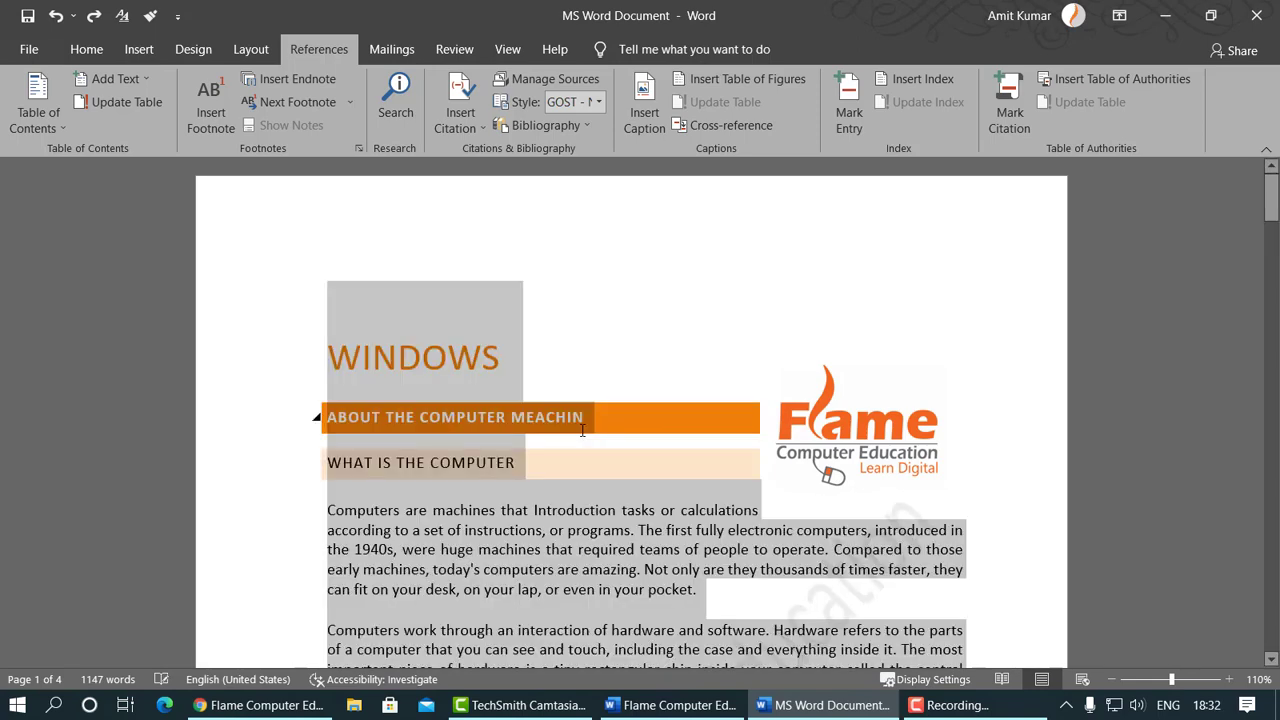
Step: Insert the built-in Automatic Table 2 table of contents before the WINDOWS title with the heading styles in place
click(323, 345)
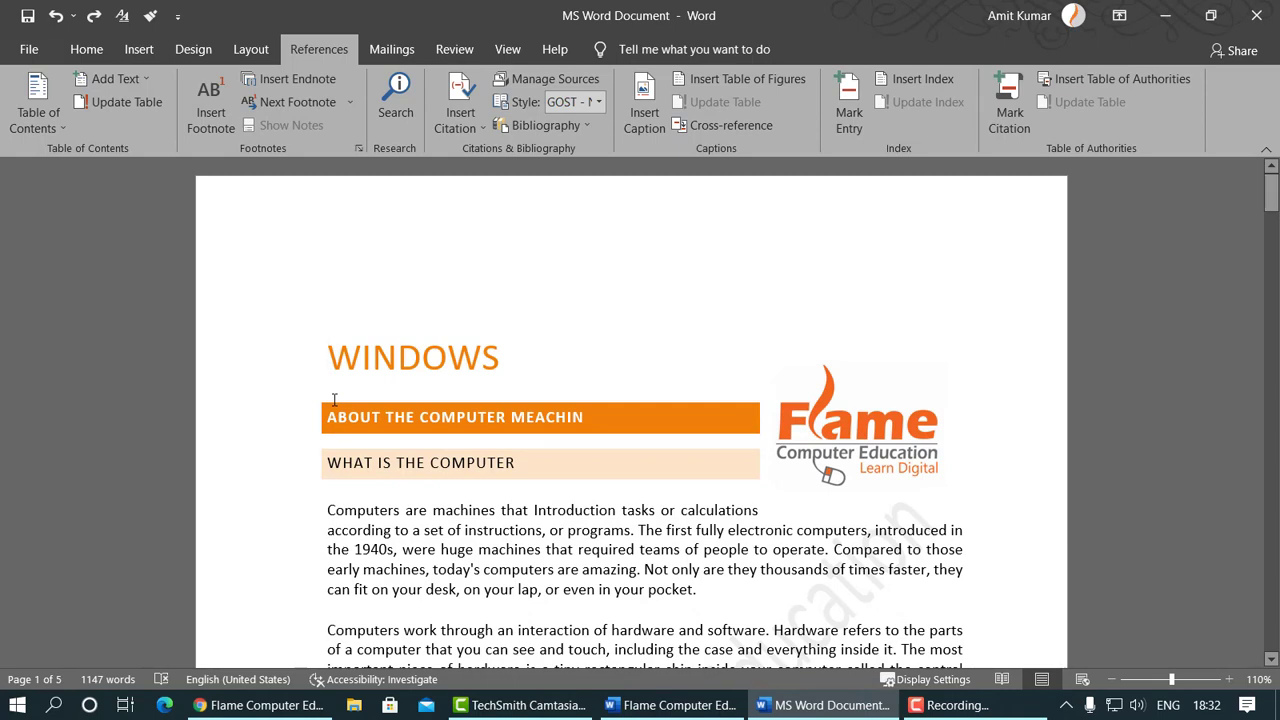
click(45, 128)
click(61, 367)
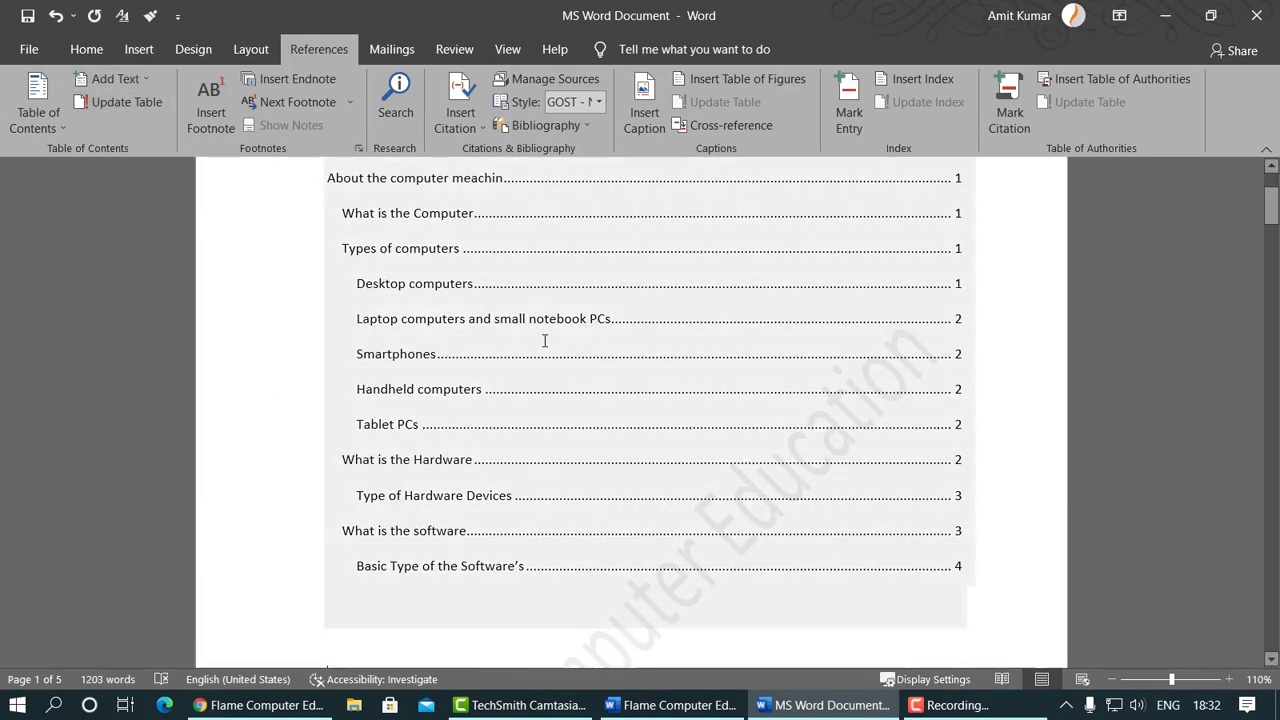
scroll(600, 514, down, 5)
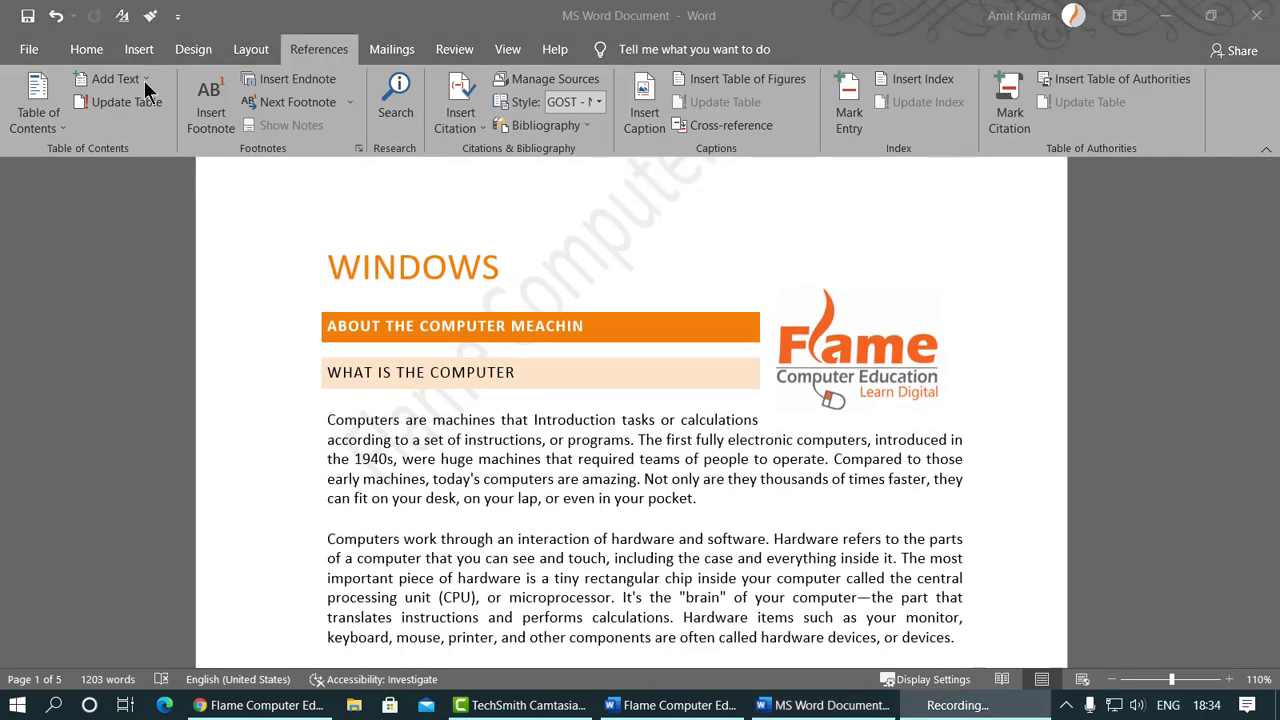
Step: Examine the Add Text level options for the table of contents and the heading styles available for the document's text
click(144, 80)
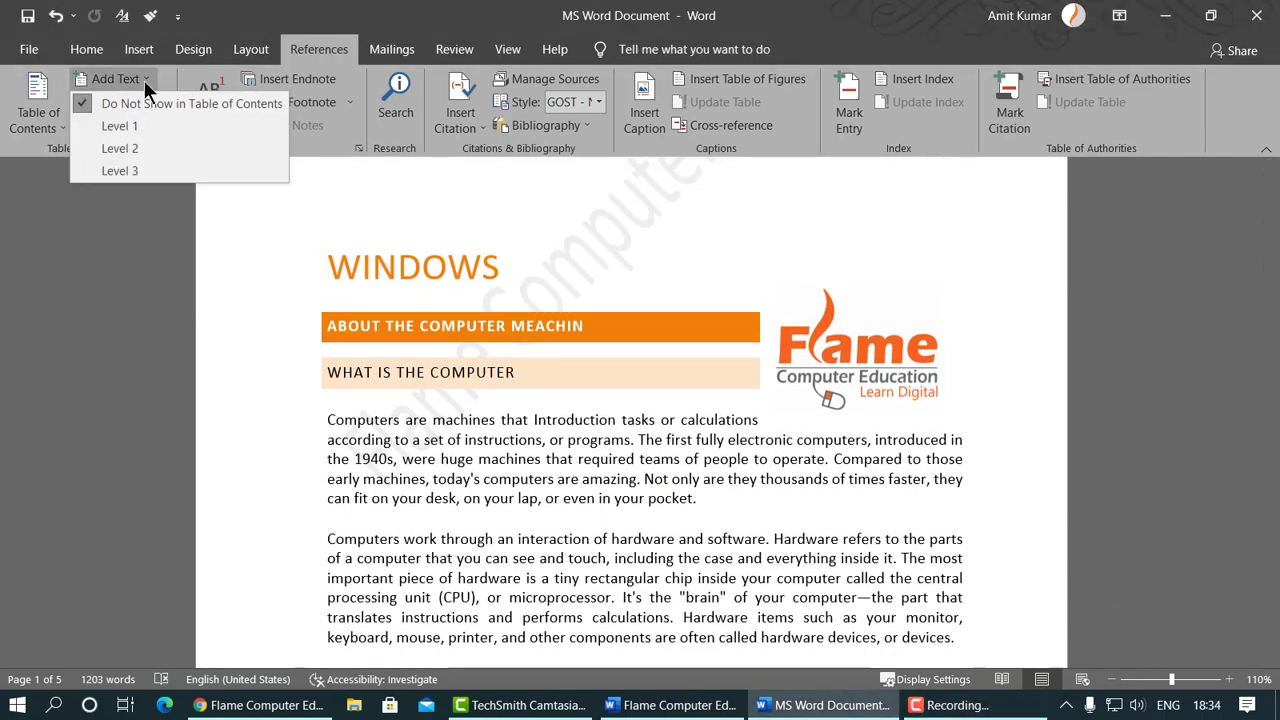
click(133, 178)
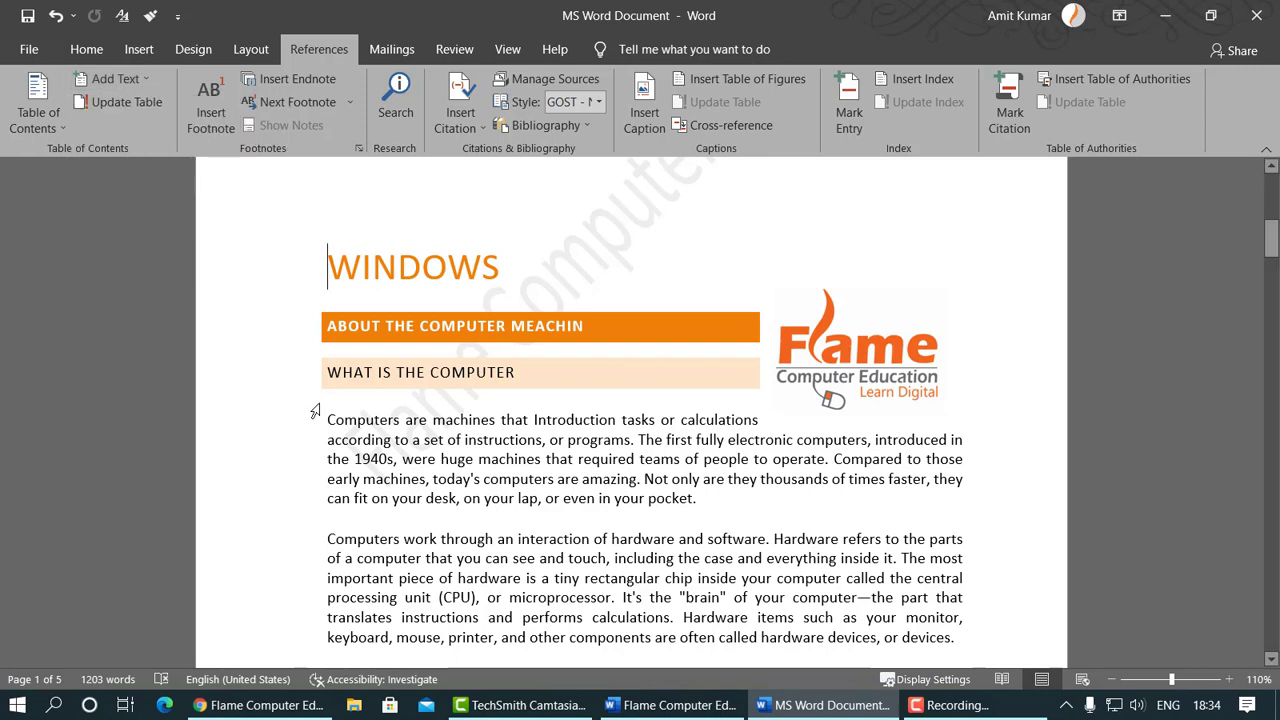
click(94, 51)
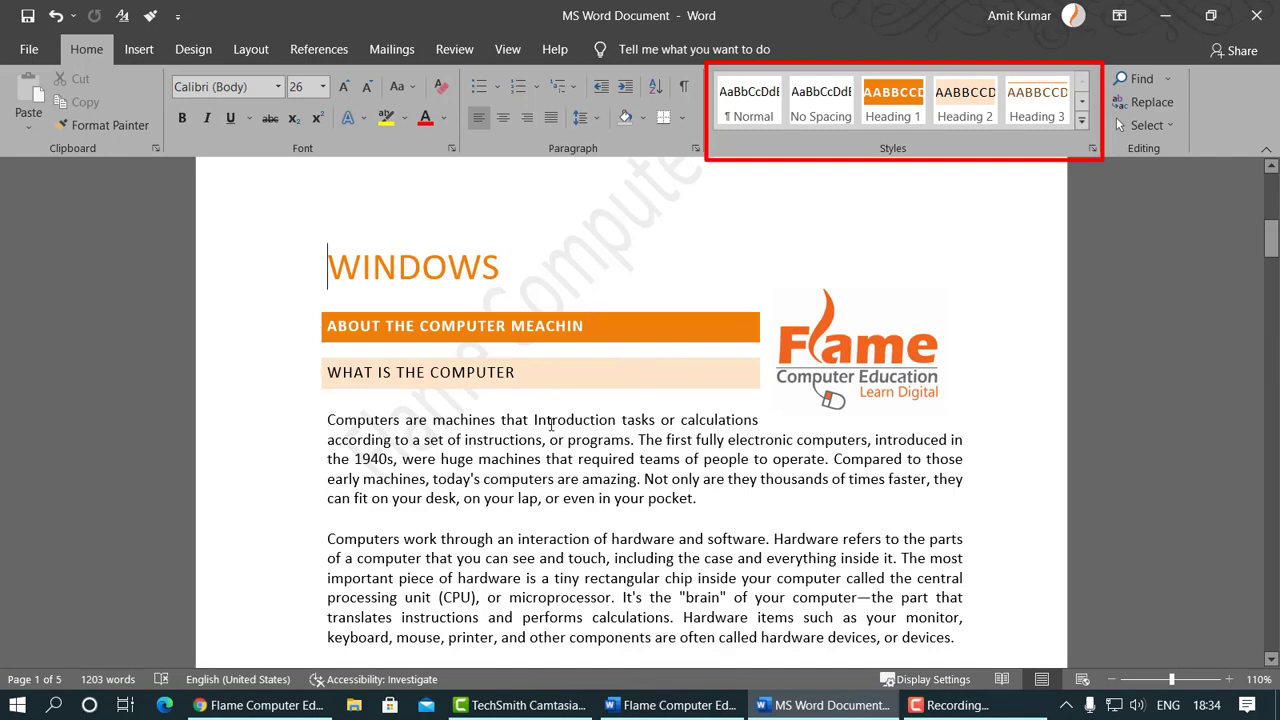
scroll(551, 410, down, 5)
scroll(551, 424, up, 5)
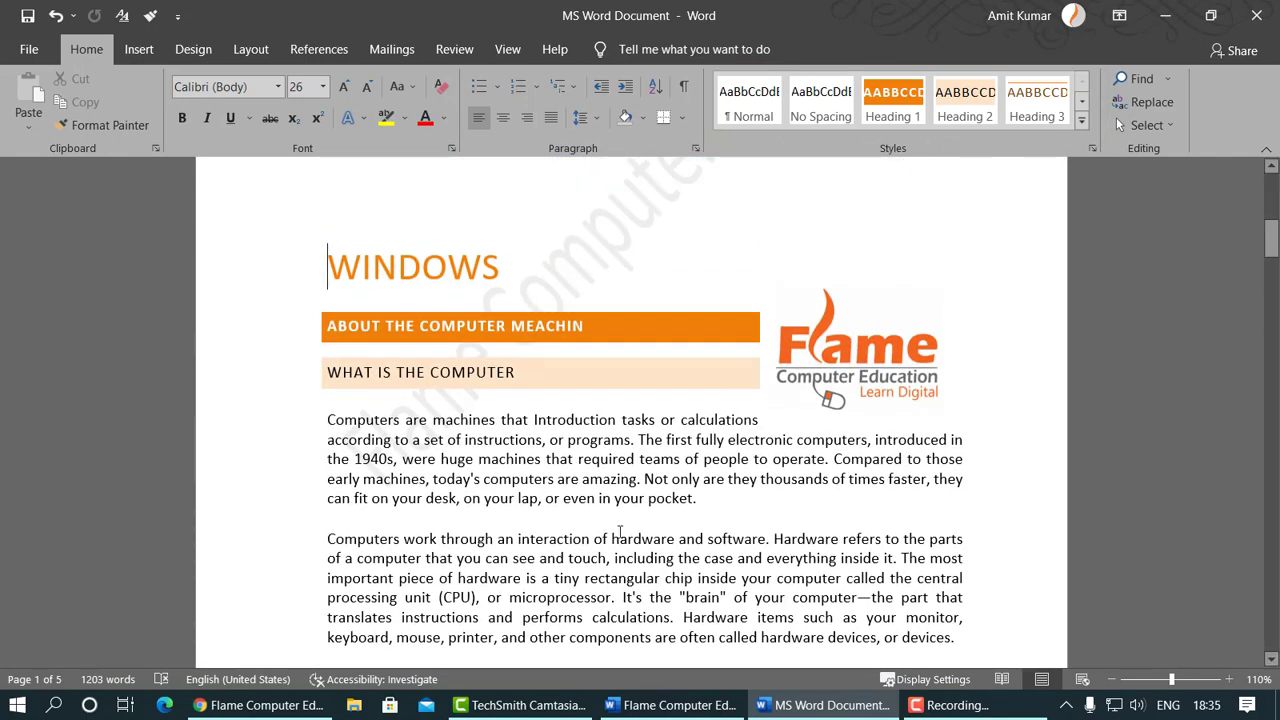
scroll(560, 490, down, 4)
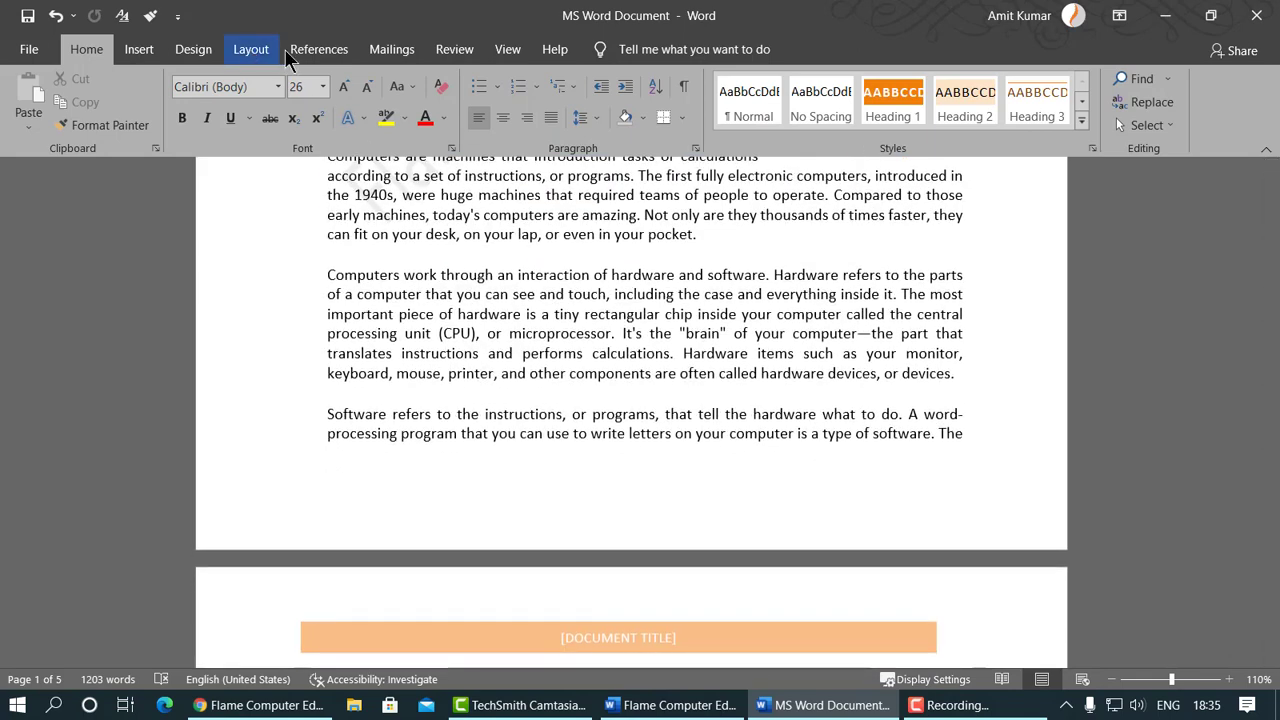
click(319, 49)
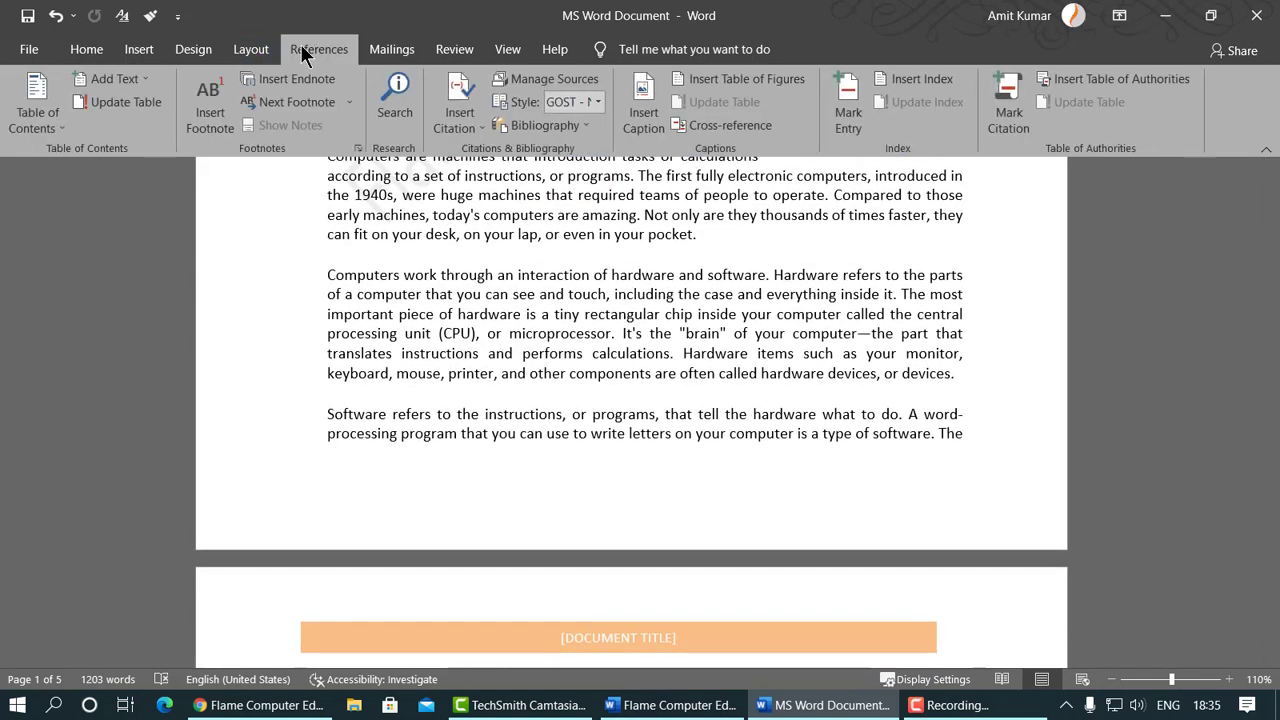
Step: Replace the signature line at the end of the document with the text "Some Special tips"
click(149, 79)
click(204, 217)
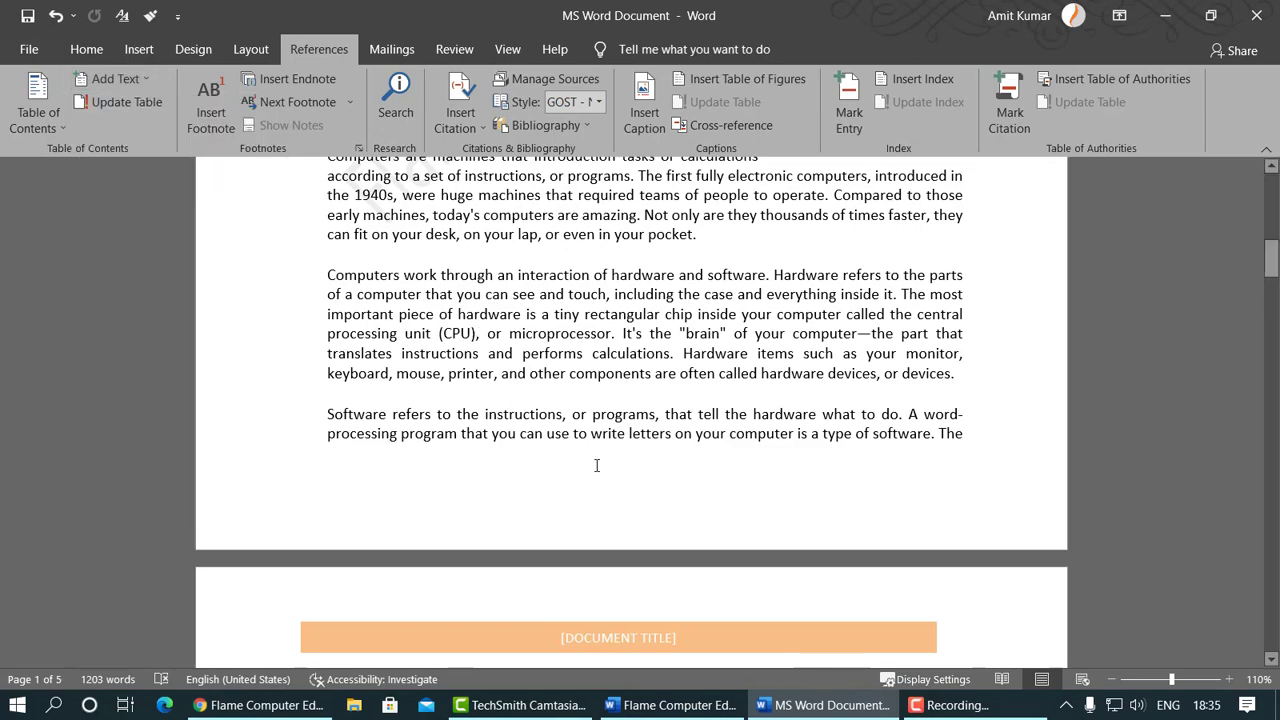
scroll(600, 455, down, 11)
scroll(601, 449, down, 20)
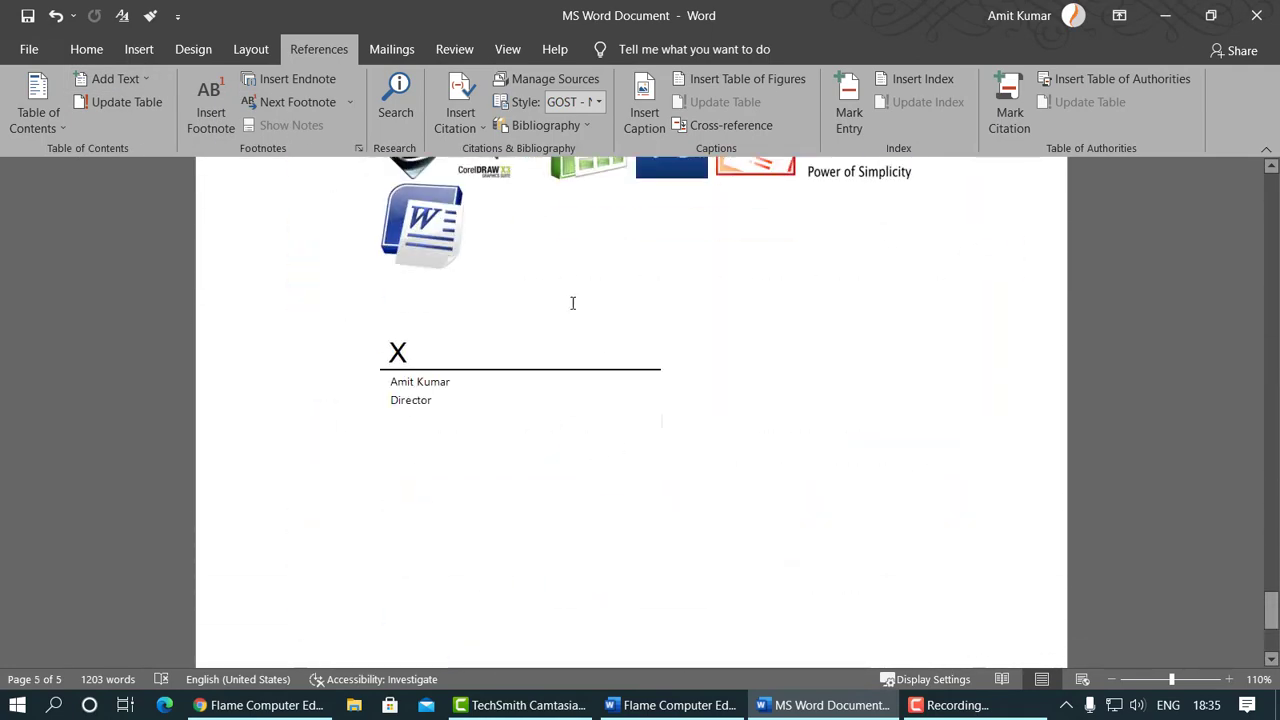
click(483, 365)
key(Delete)
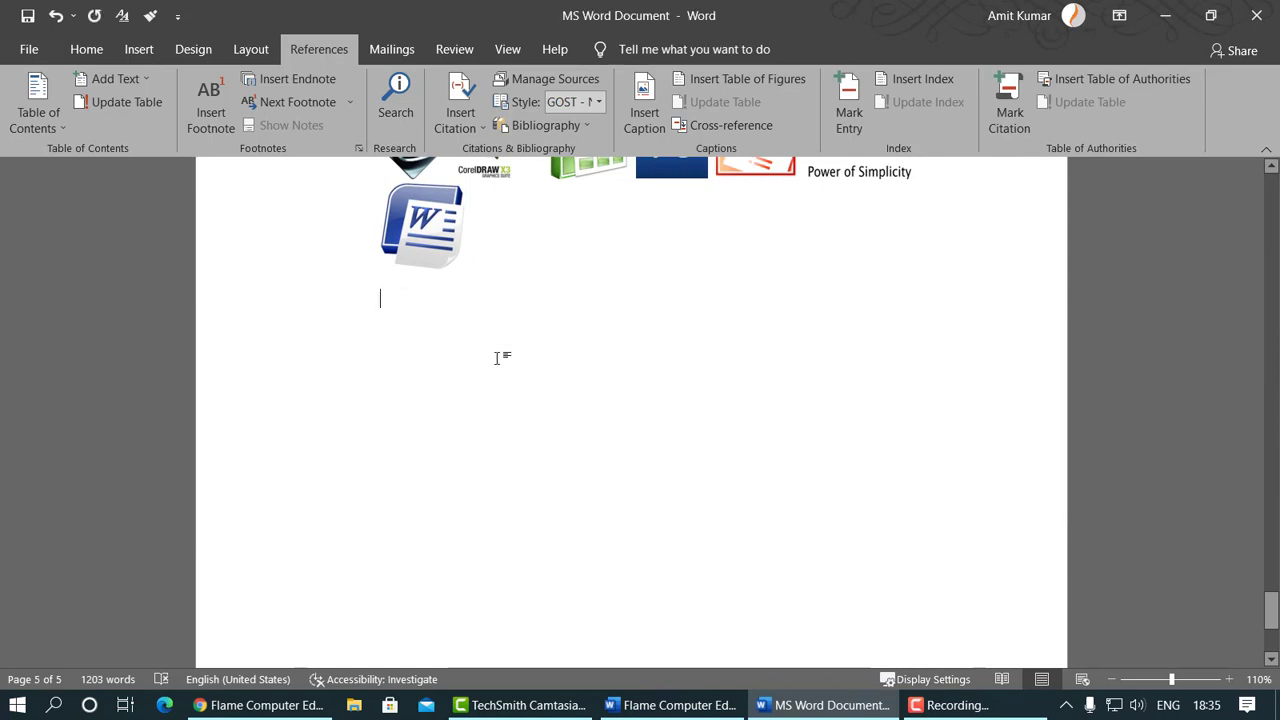
text(S)
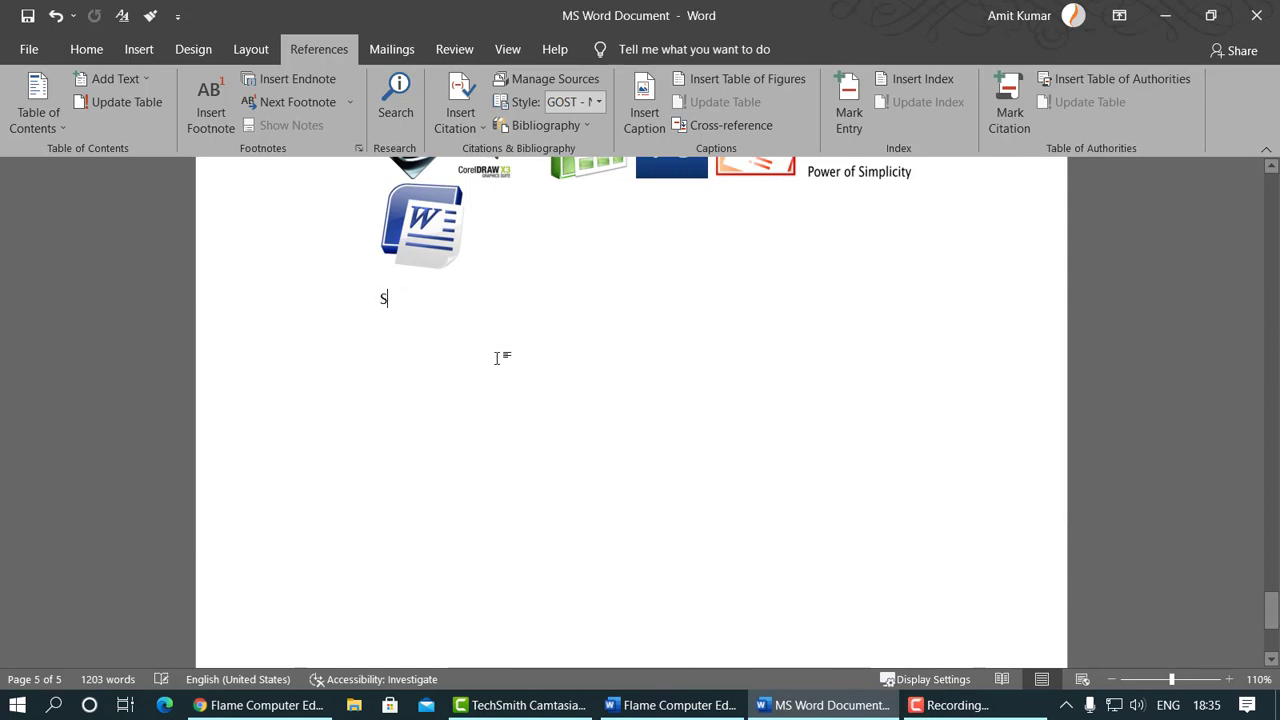
text(ome Special)
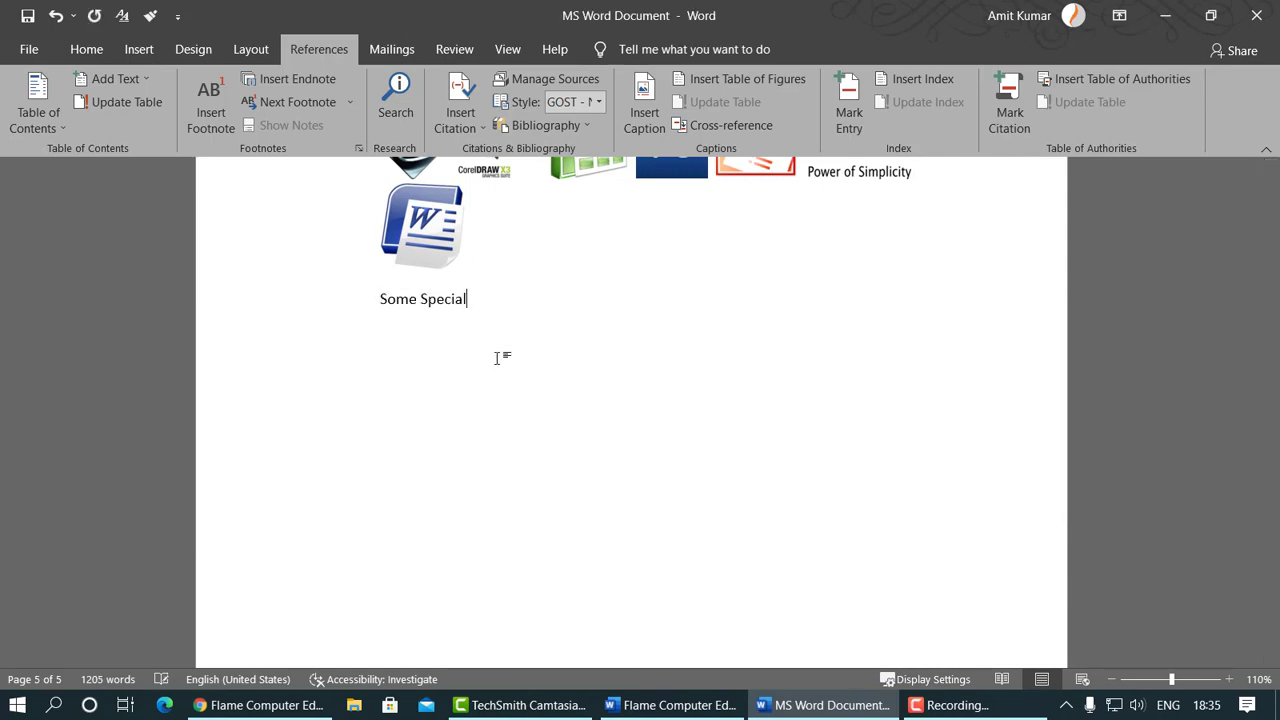
text( tips)
Step: Add the "Some Special tips" line to the table of contents as Level 1 text
click(397, 300)
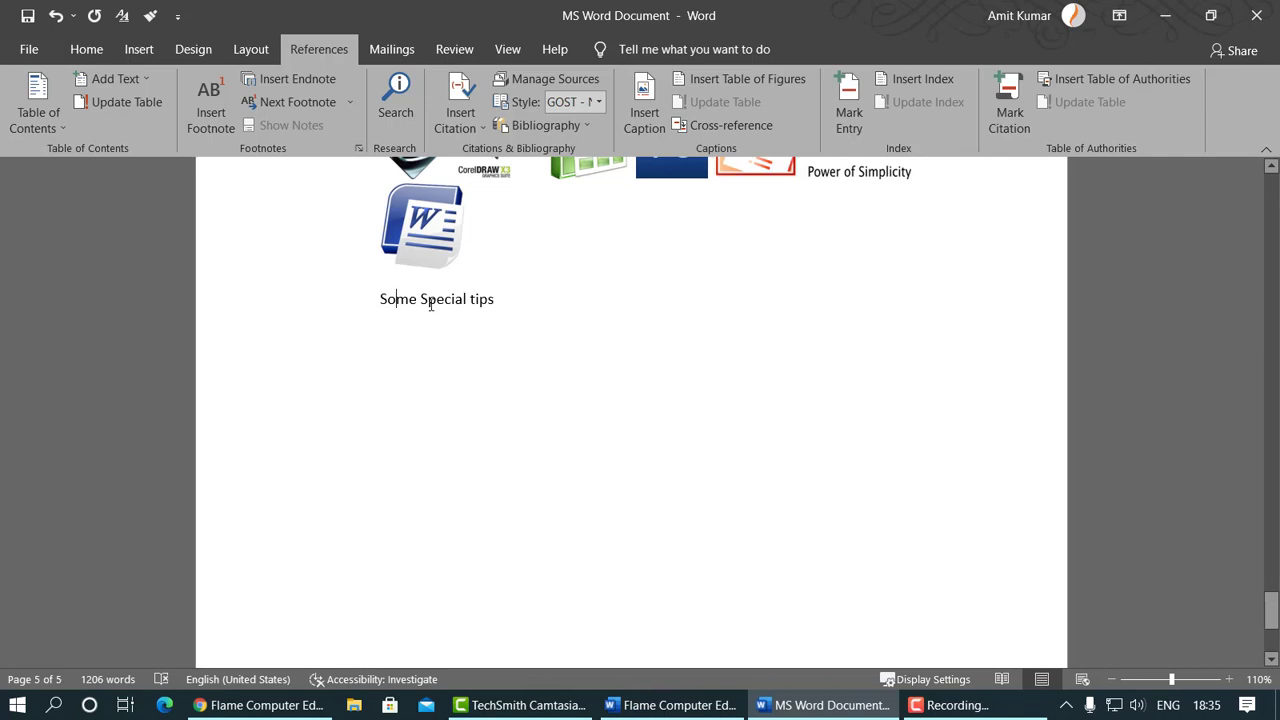
click(136, 84)
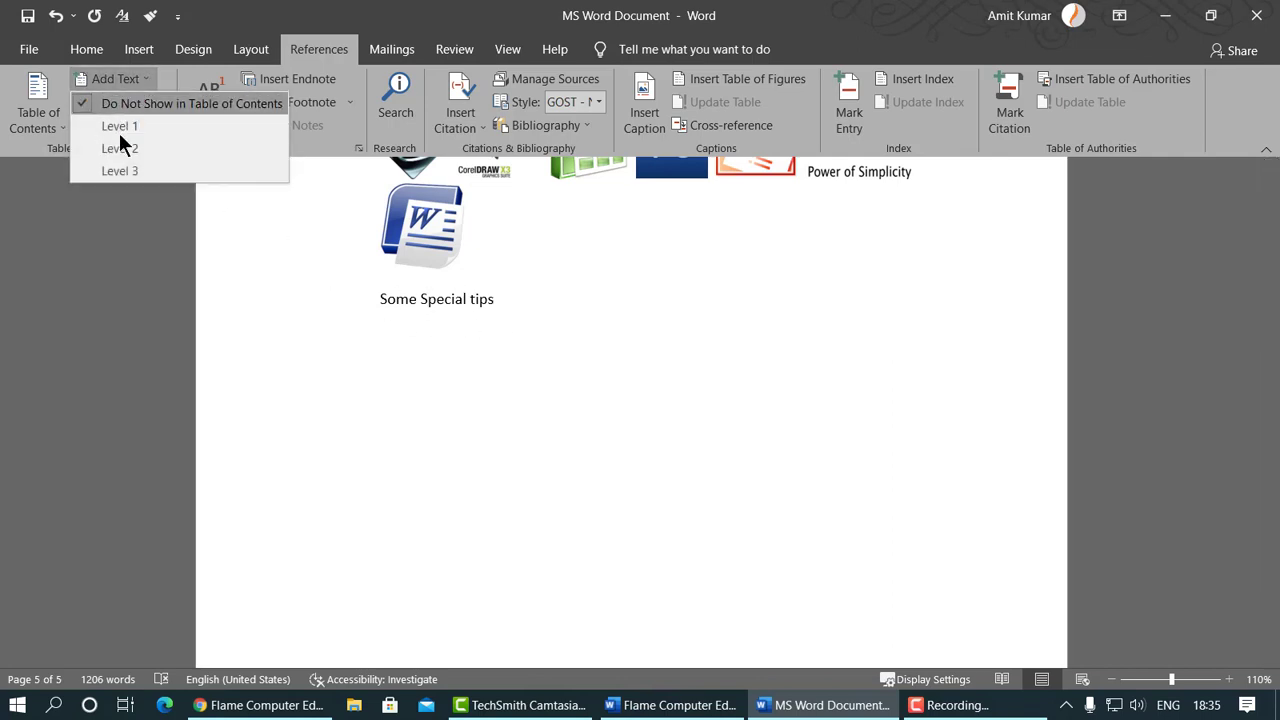
click(120, 130)
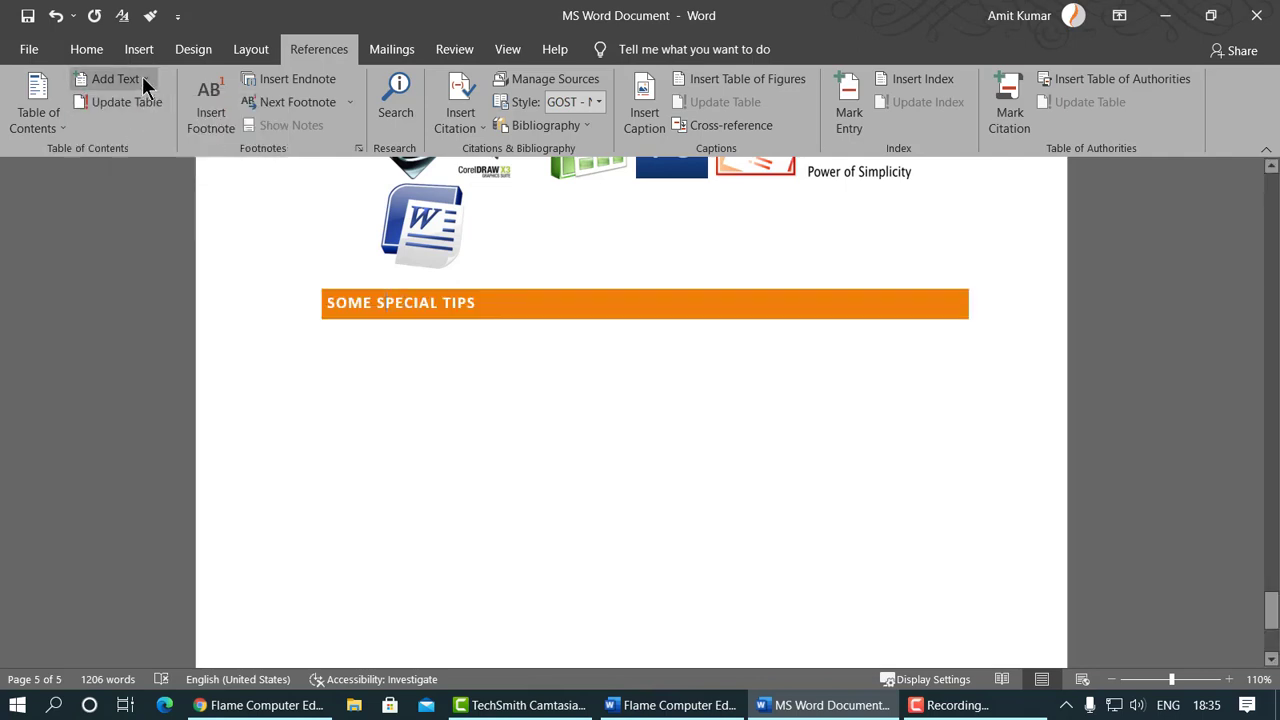
Step: Try Level 2 and Level 3 on the "Some Special tips" line, and return it to Level 1
click(142, 76)
click(132, 145)
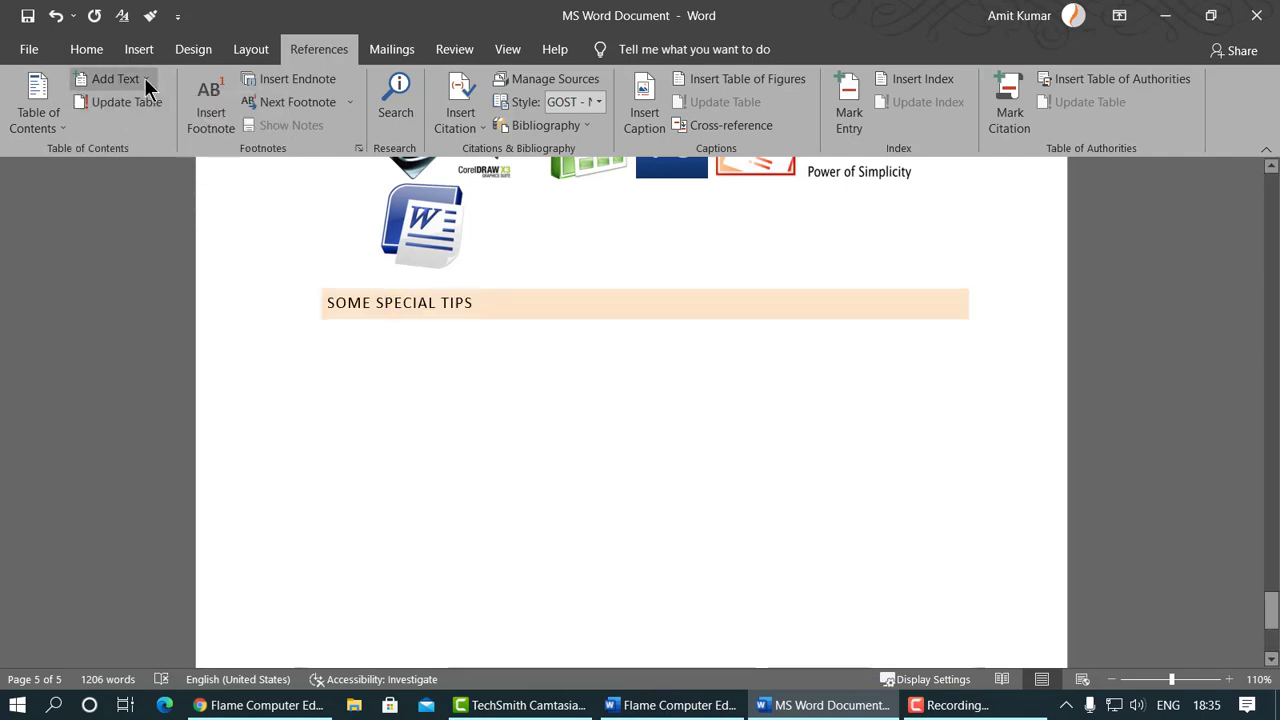
click(144, 77)
click(134, 171)
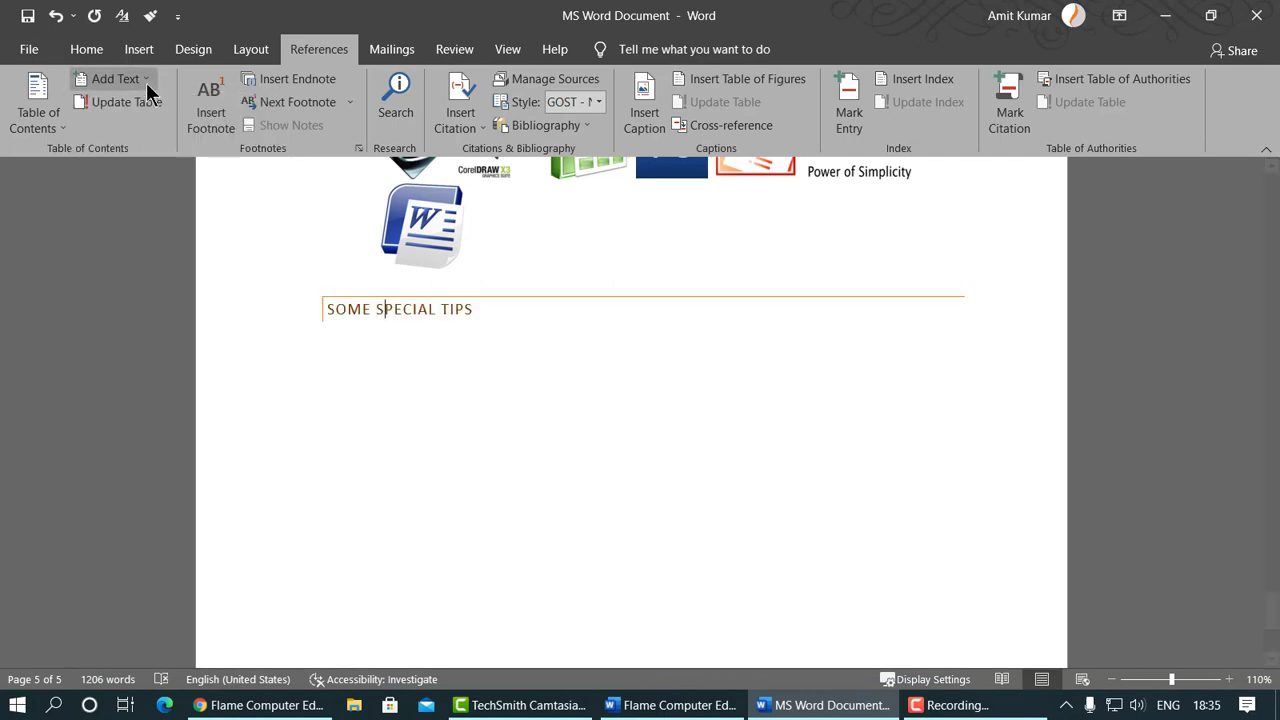
click(143, 80)
click(124, 126)
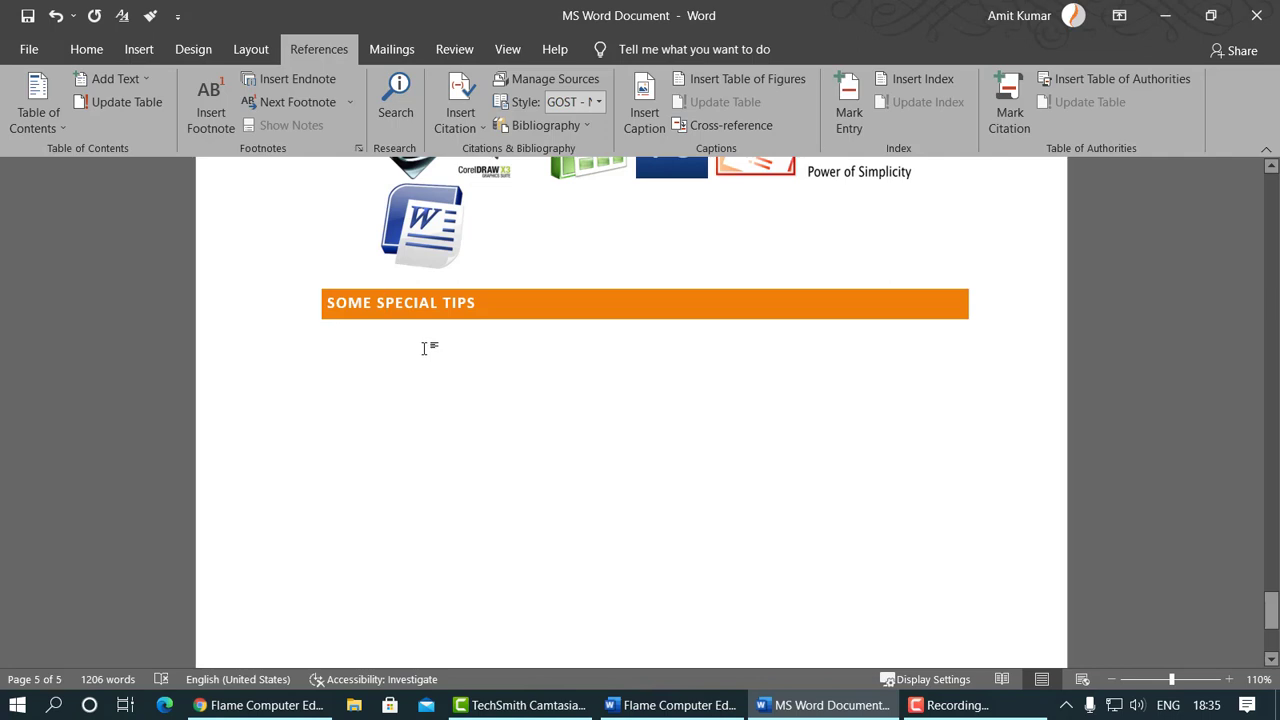
Step: Update the entire table of contents to include the new "Some Special tips" heading
scroll(540, 435, up, 5)
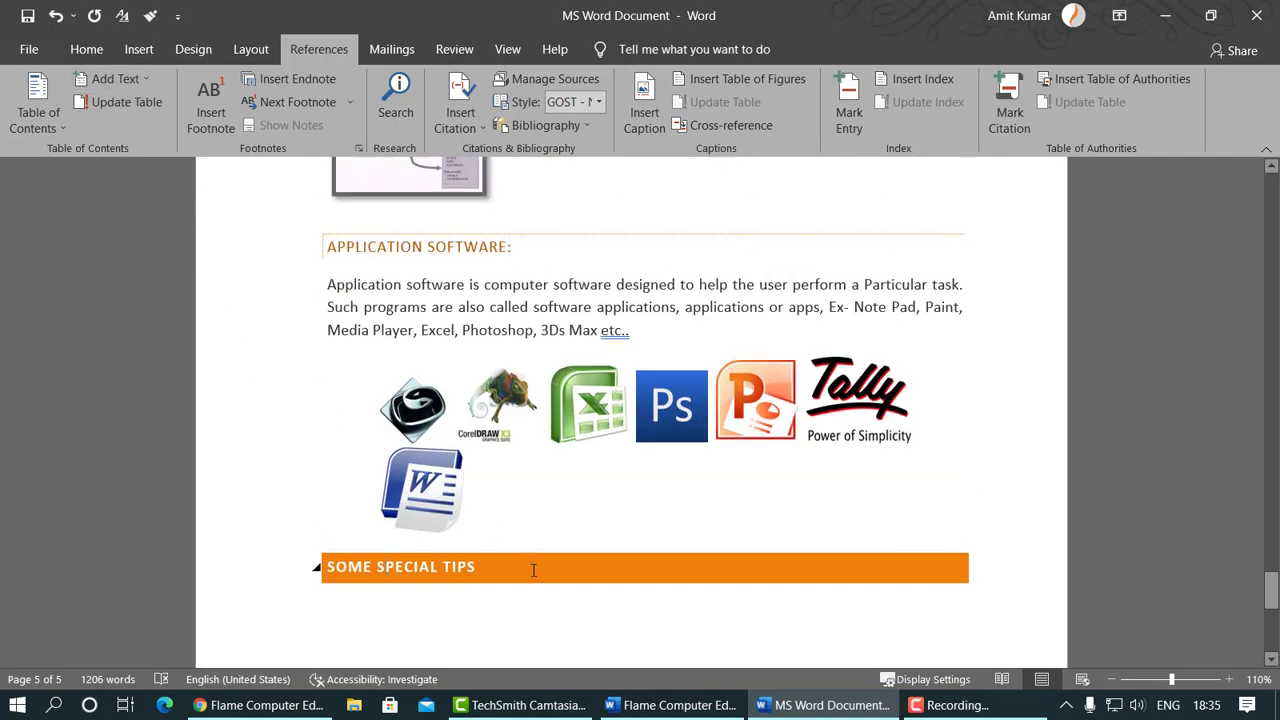
key(ctrl+Home)
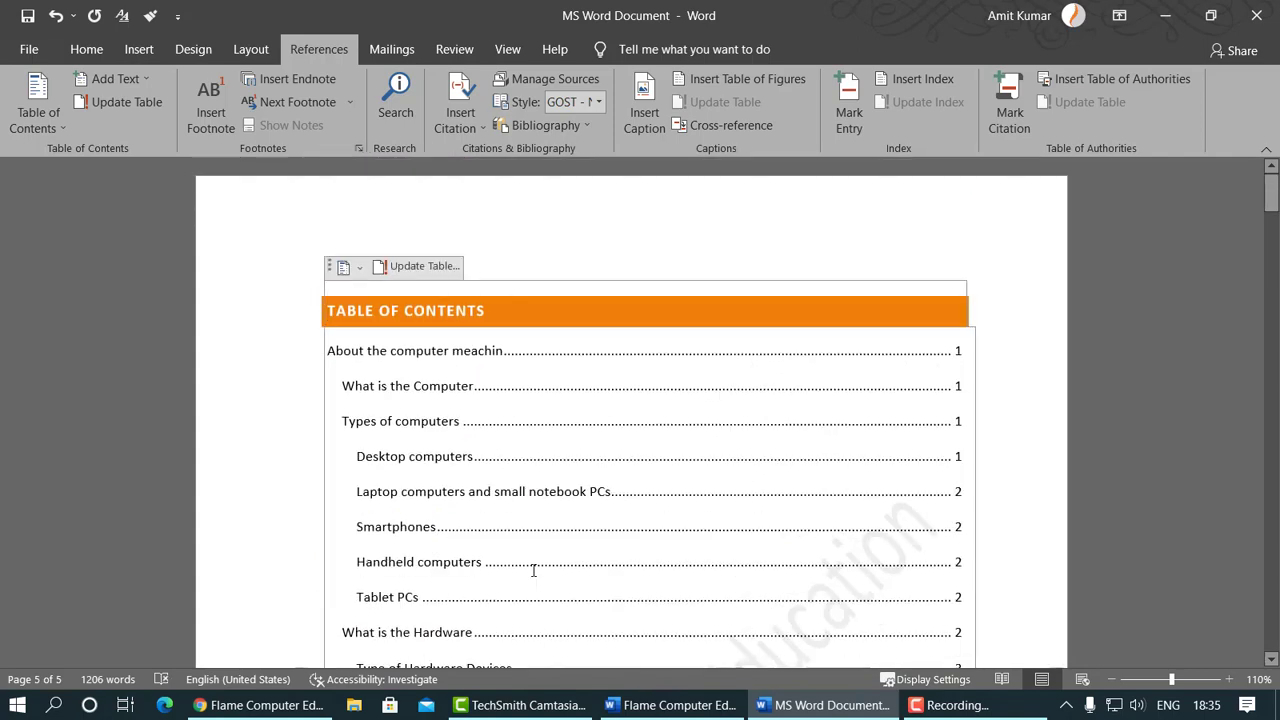
scroll(533, 570, down, 5)
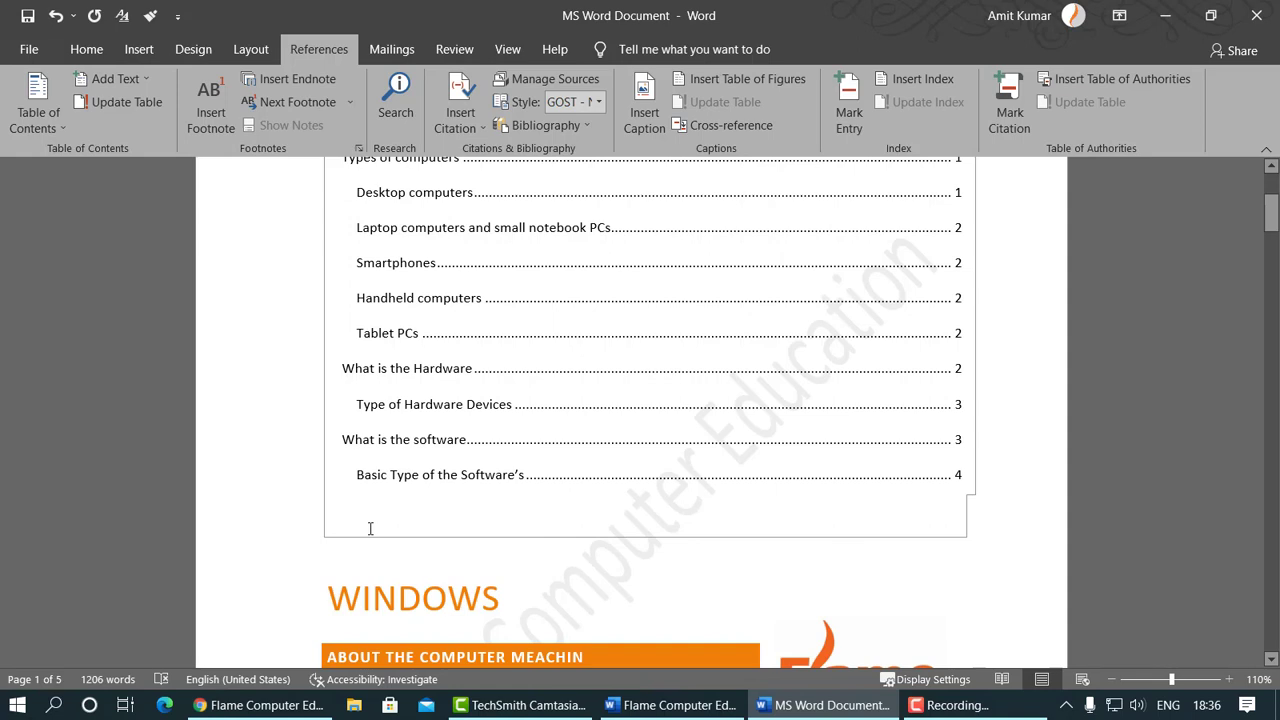
click(128, 102)
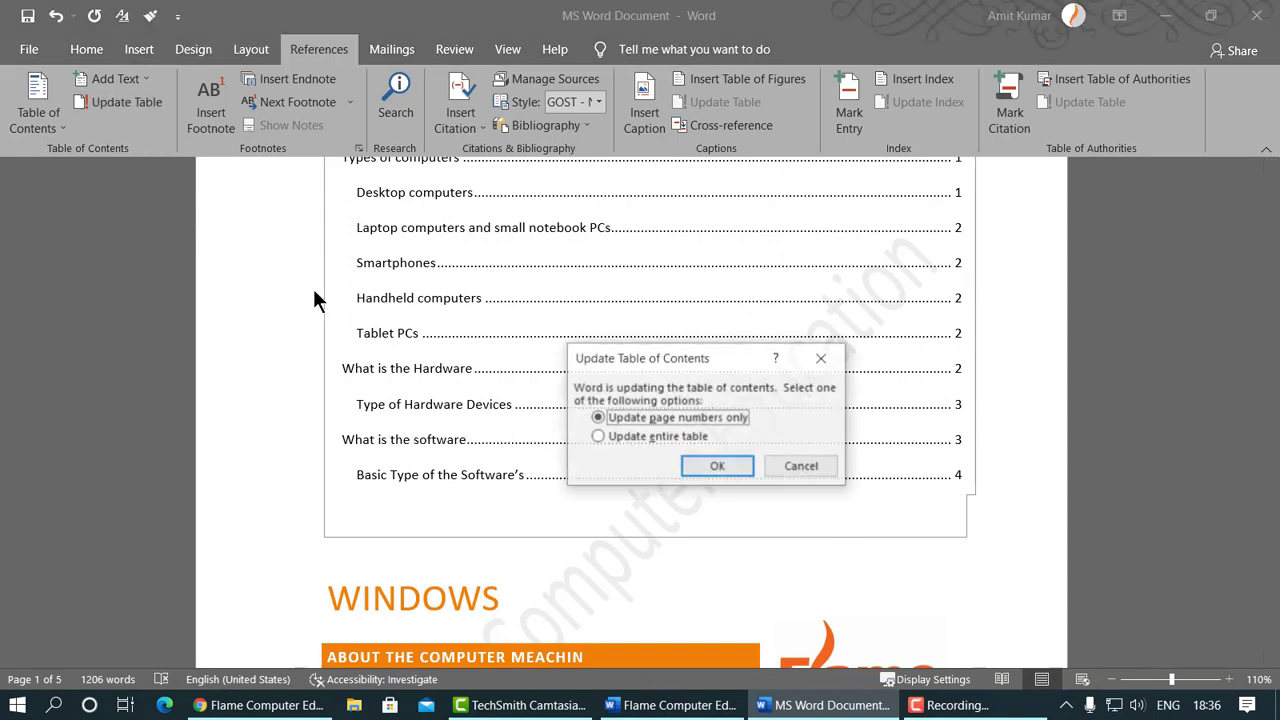
drag(671, 358, 815, 183)
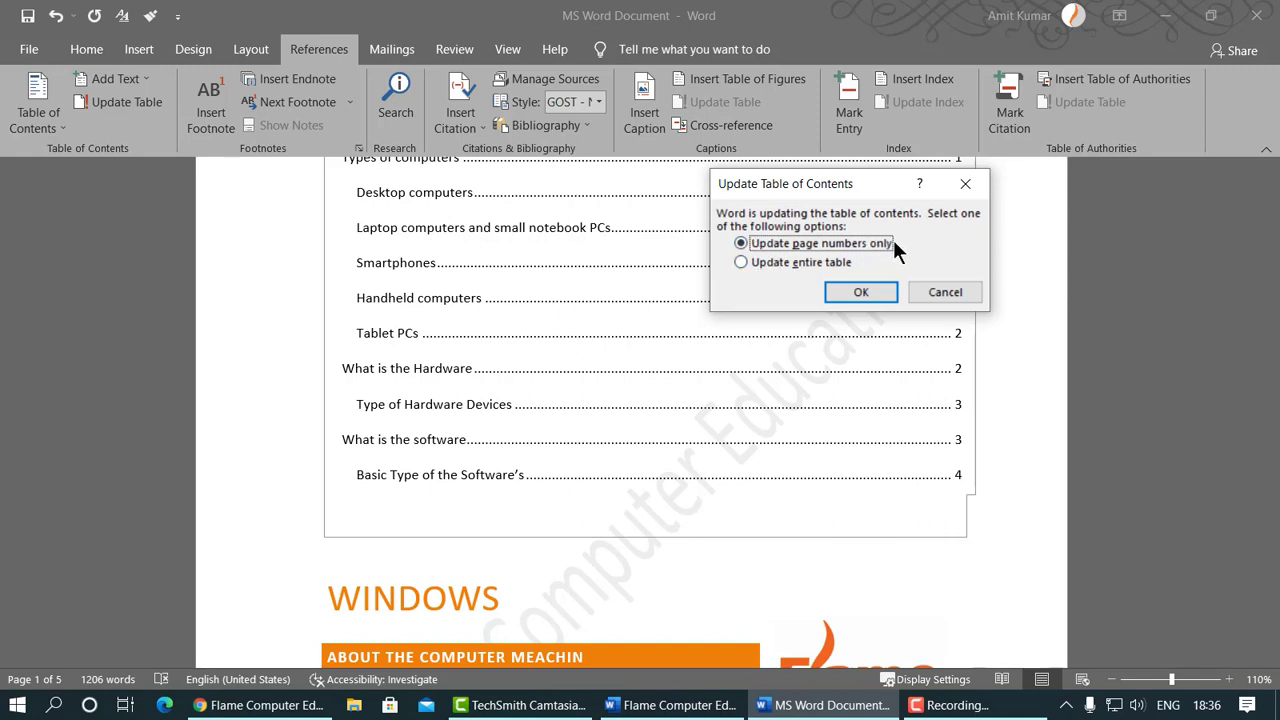
click(806, 279)
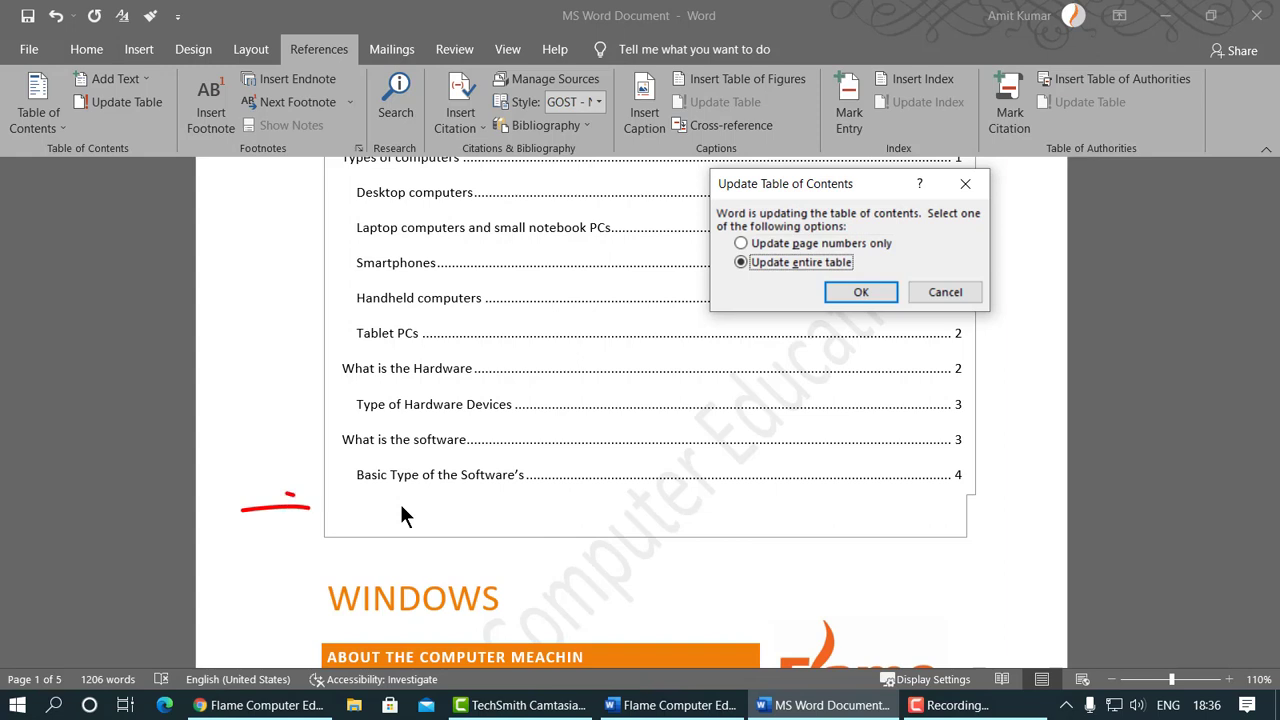
click(844, 293)
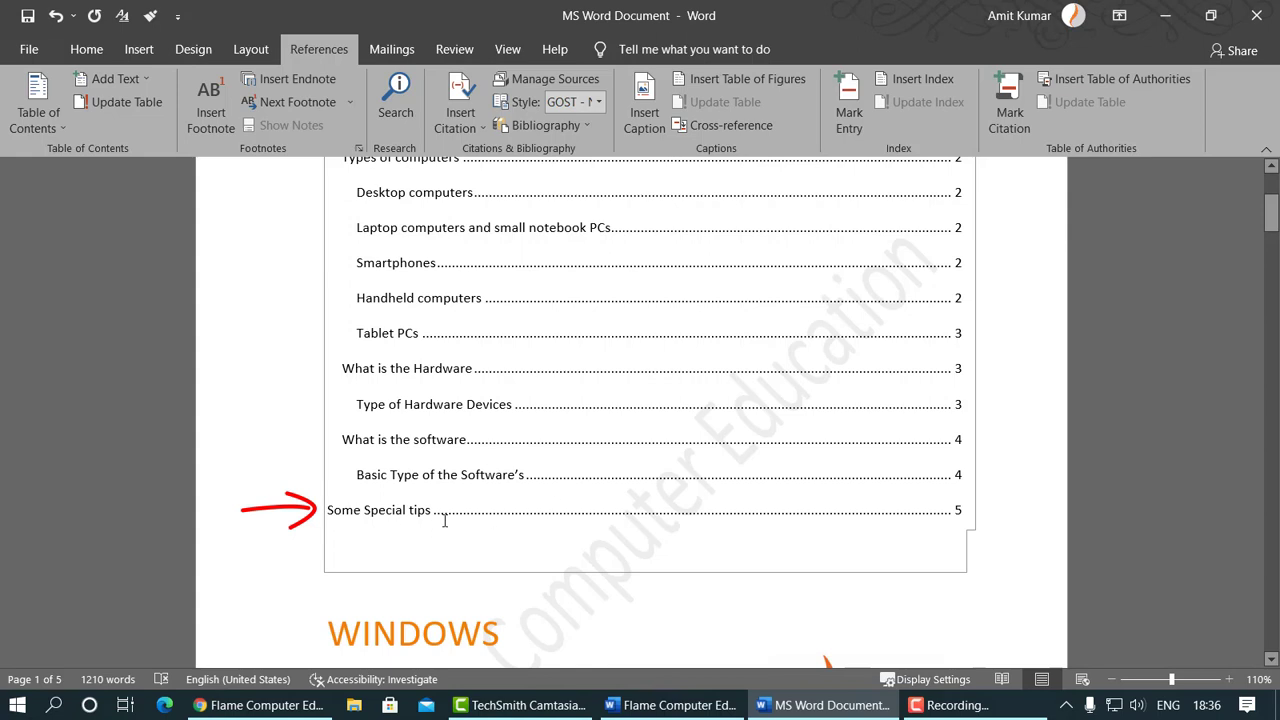
click(124, 102)
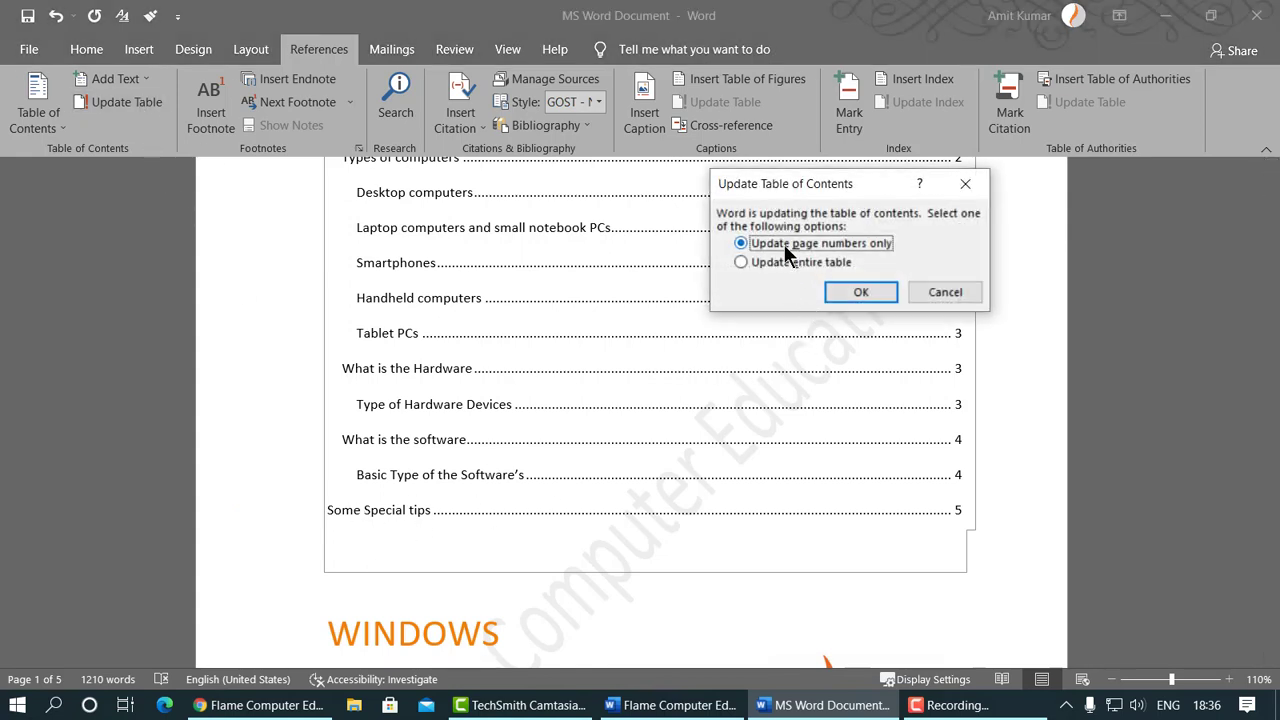
click(936, 290)
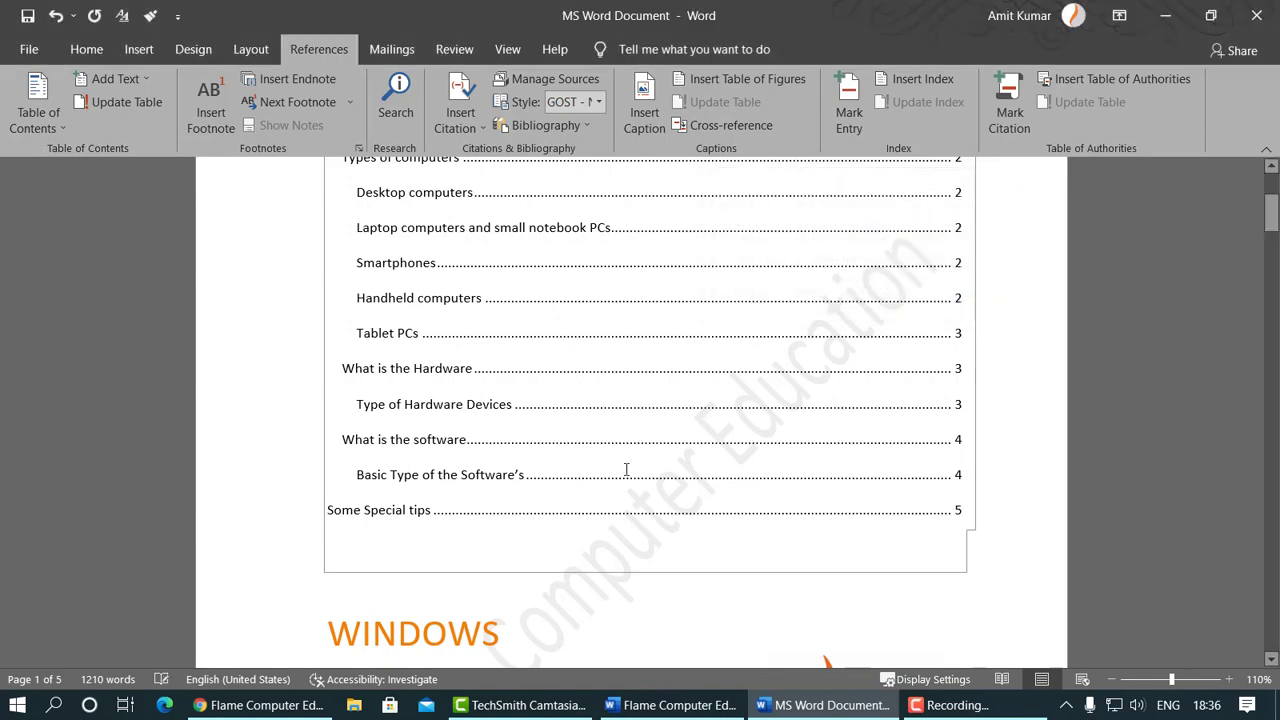
Step: Move the WINDOWS title and all content after it onto a new page below the table of contents
scroll(626, 469, down, 3)
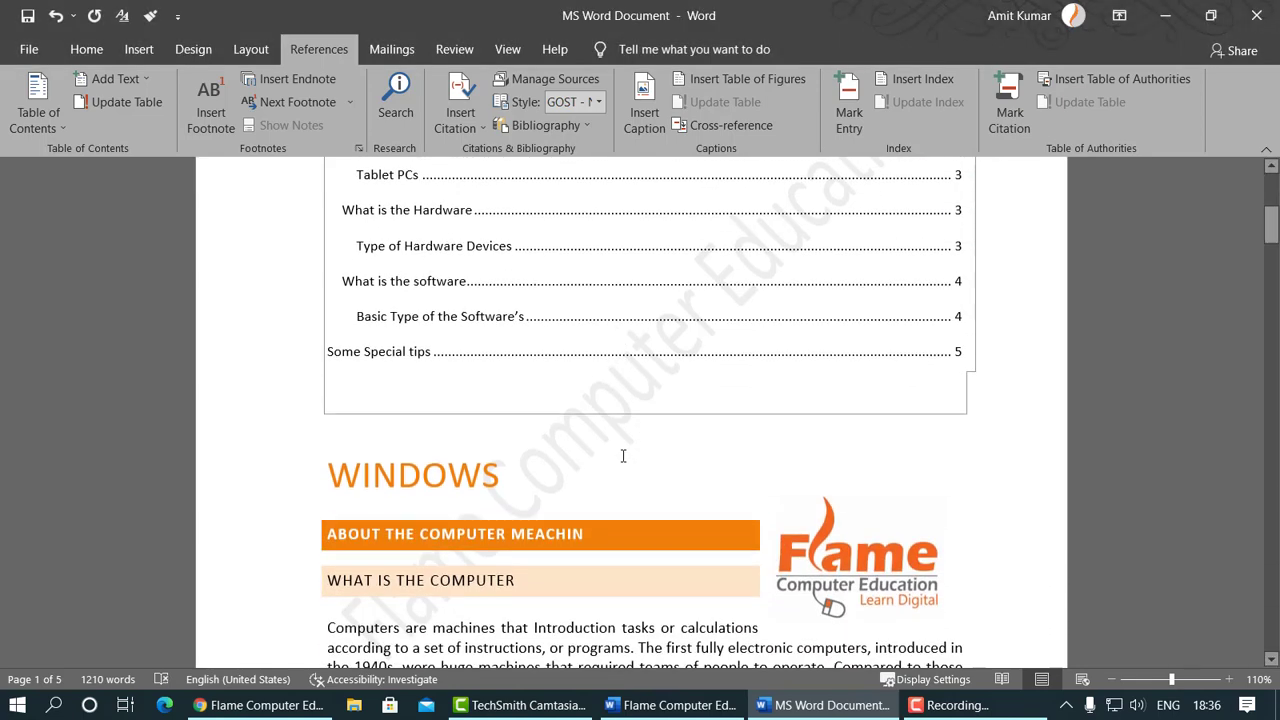
scroll(623, 456, down, 3)
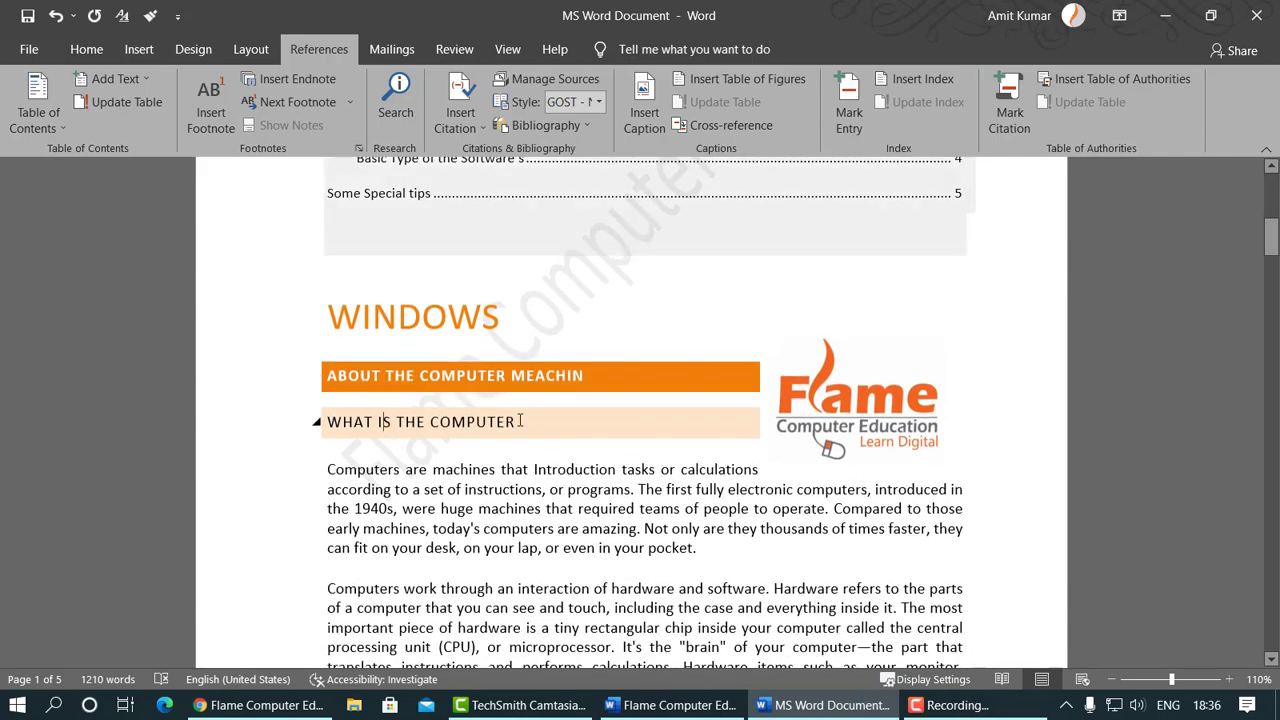
scroll(586, 504, down, 4)
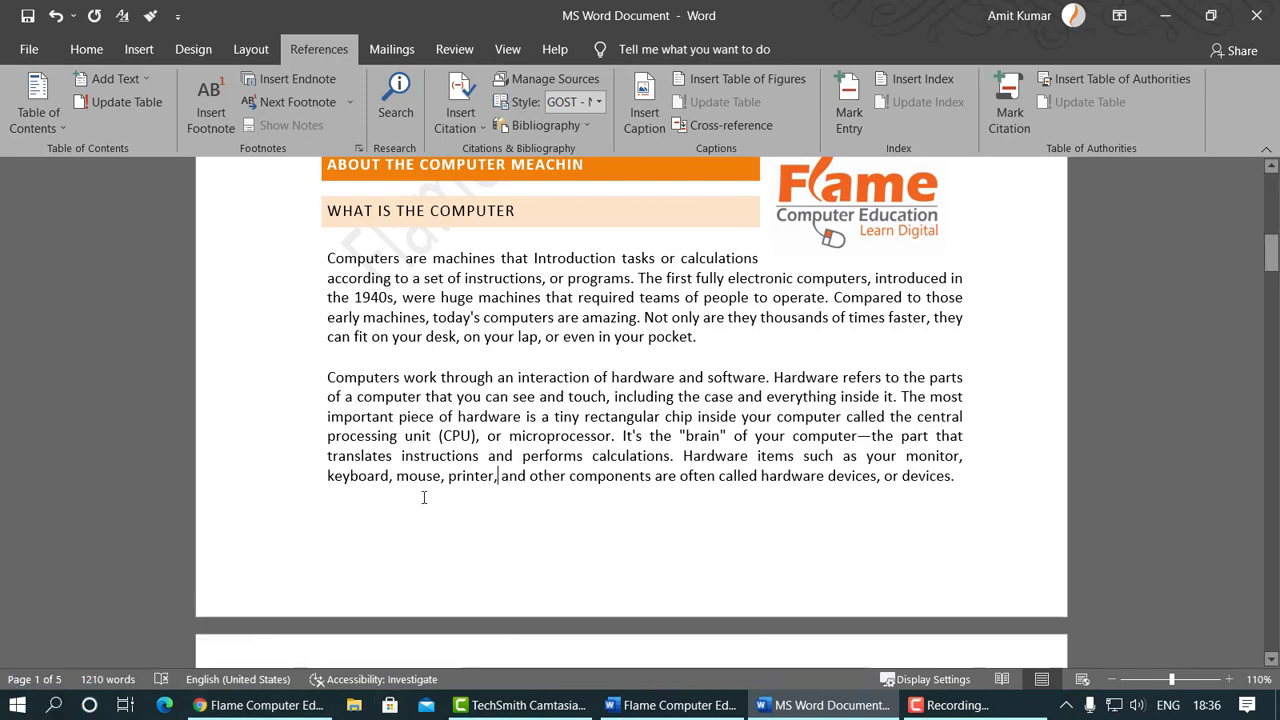
scroll(423, 498, up, 1)
scroll(393, 316, up, 1)
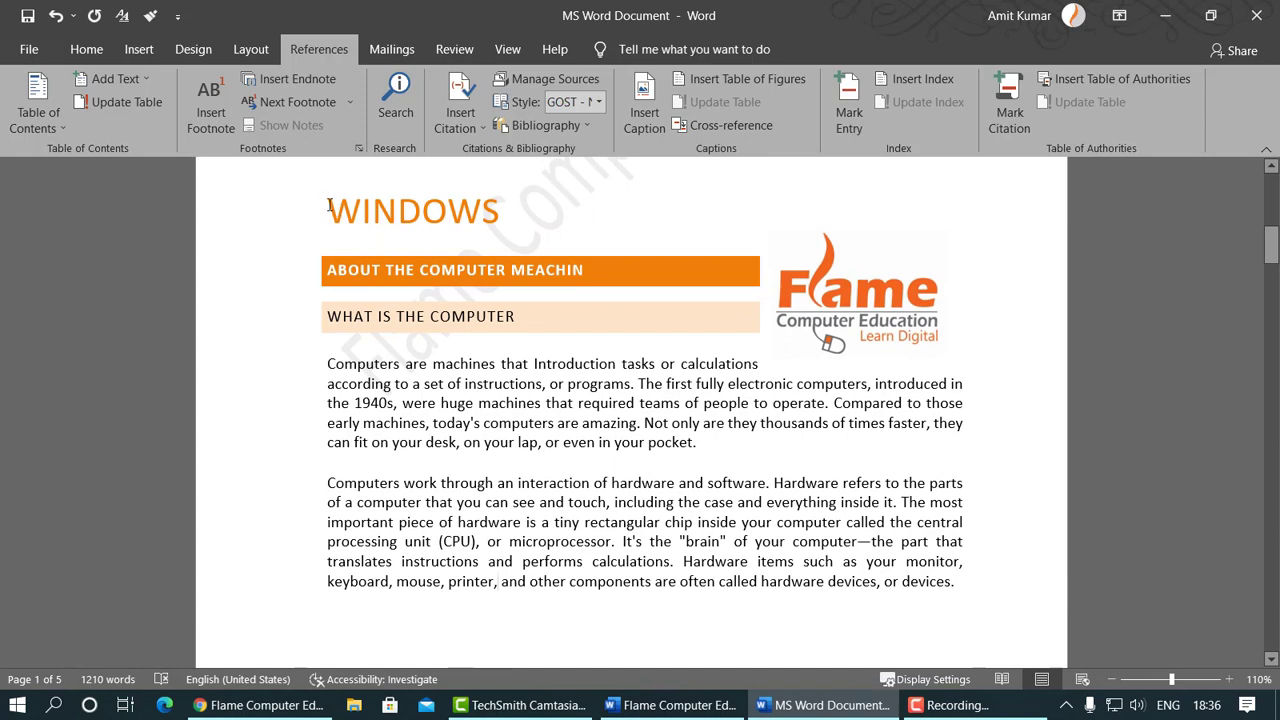
scroll(497, 424, up, 5)
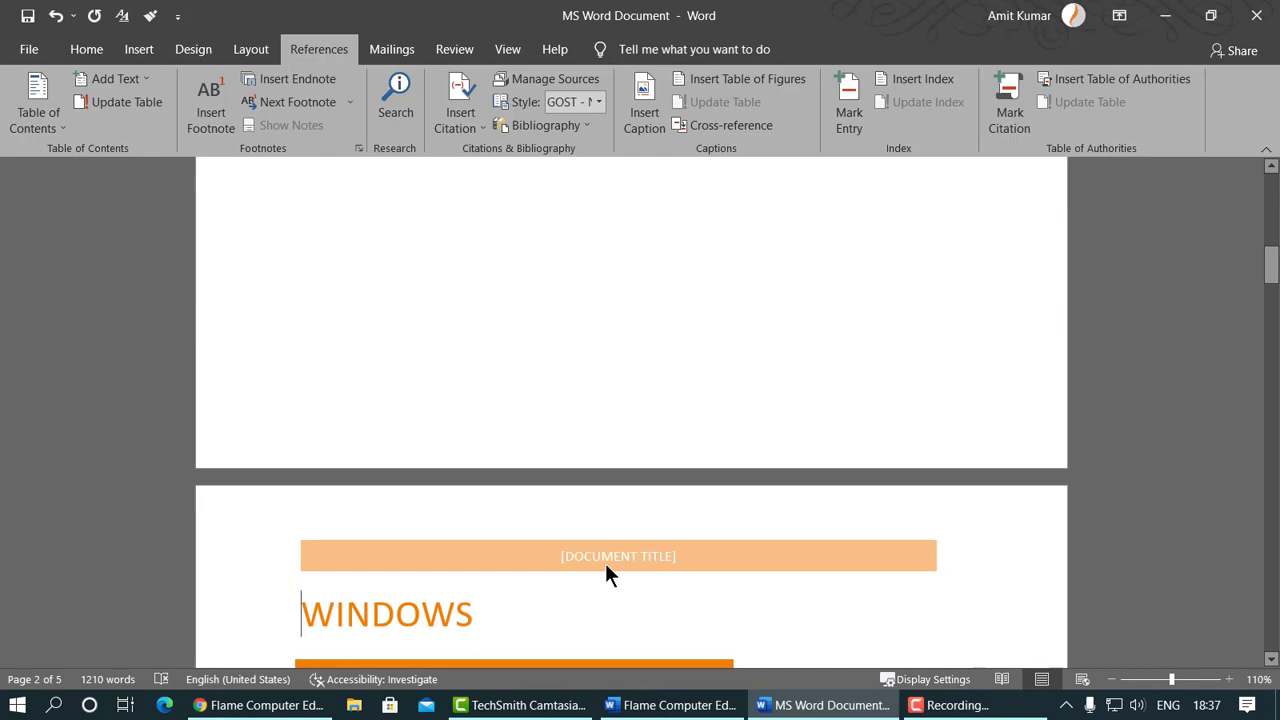
scroll(437, 310, down, 3)
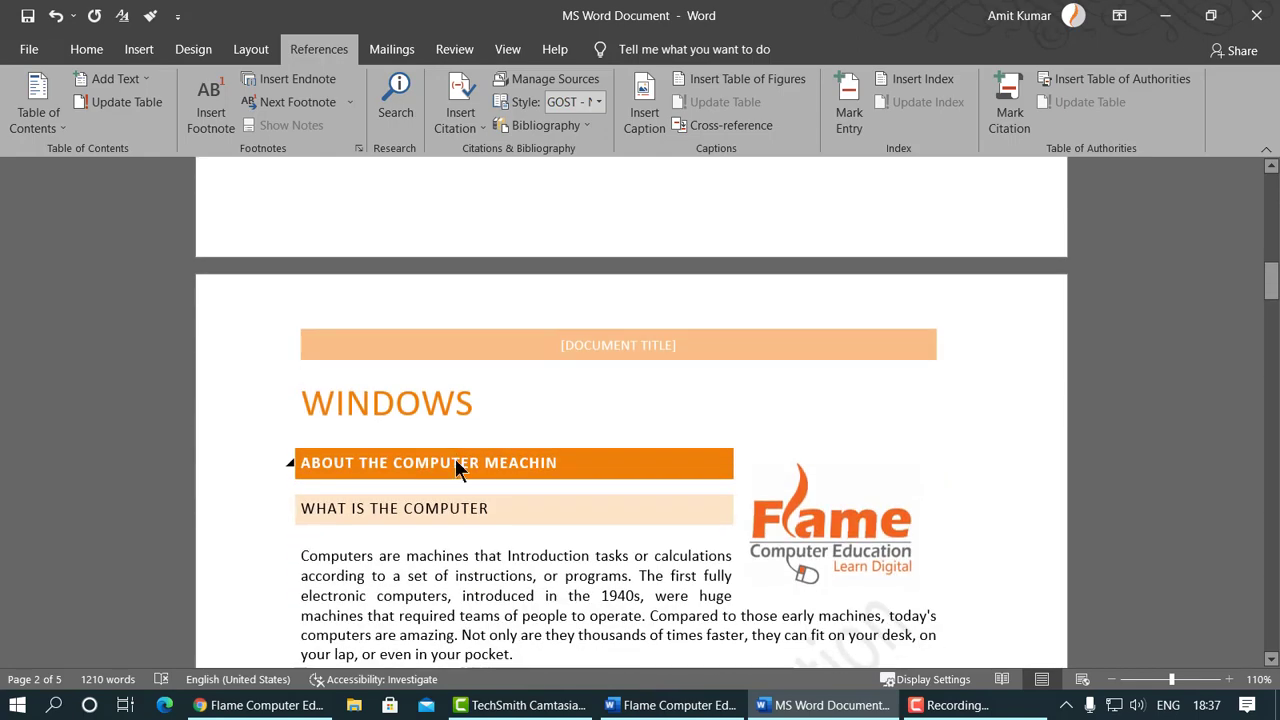
Step: Update only the page numbers in the table of contents
scroll(455, 459, up, 10)
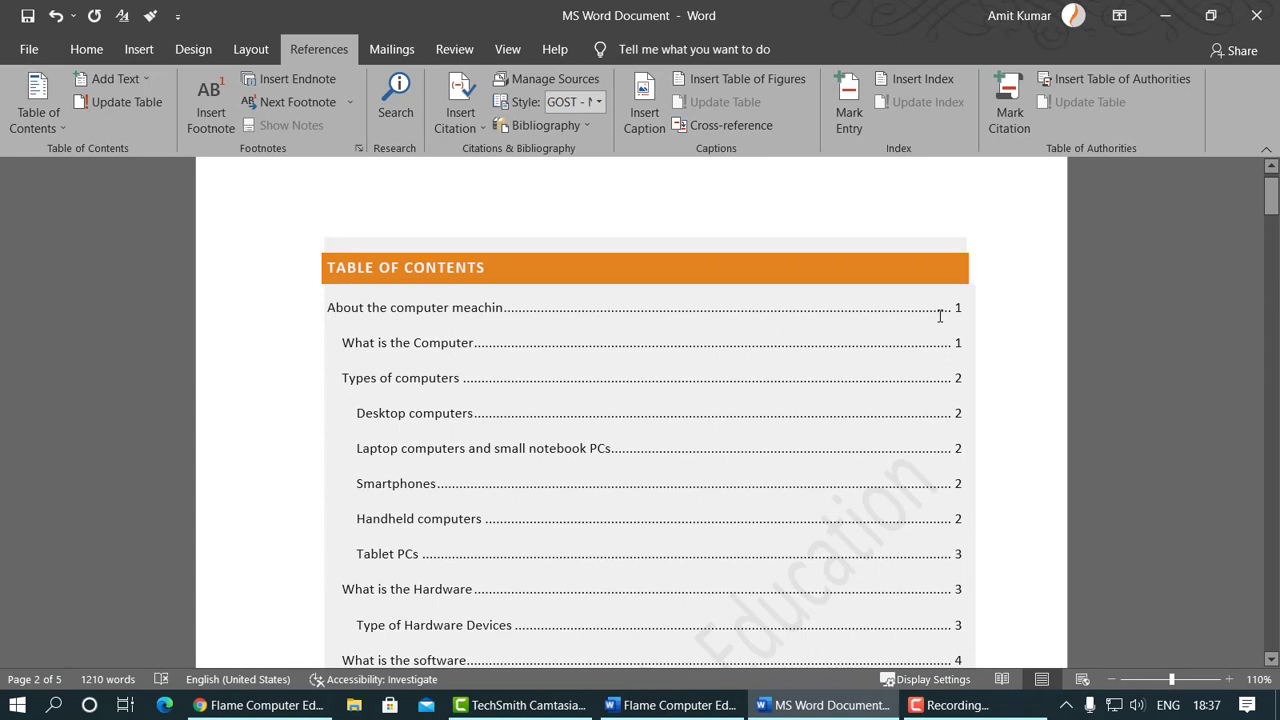
click(888, 400)
click(118, 102)
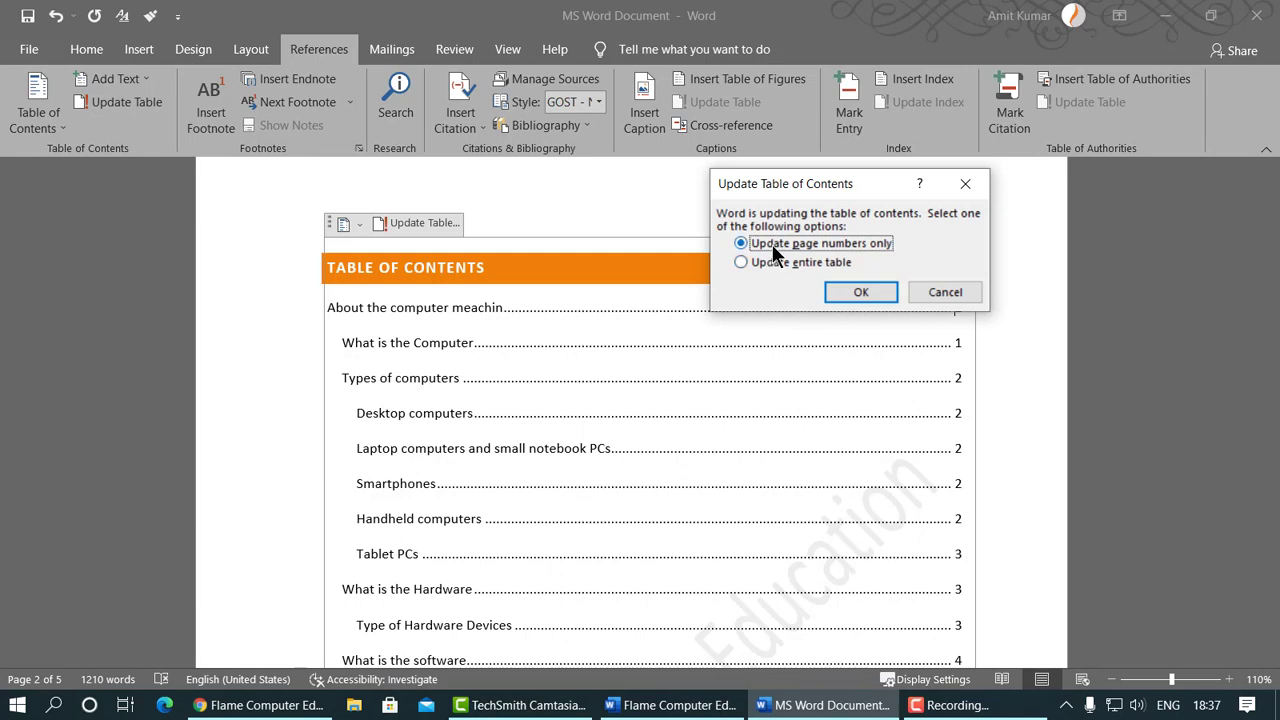
drag(879, 193, 945, 125)
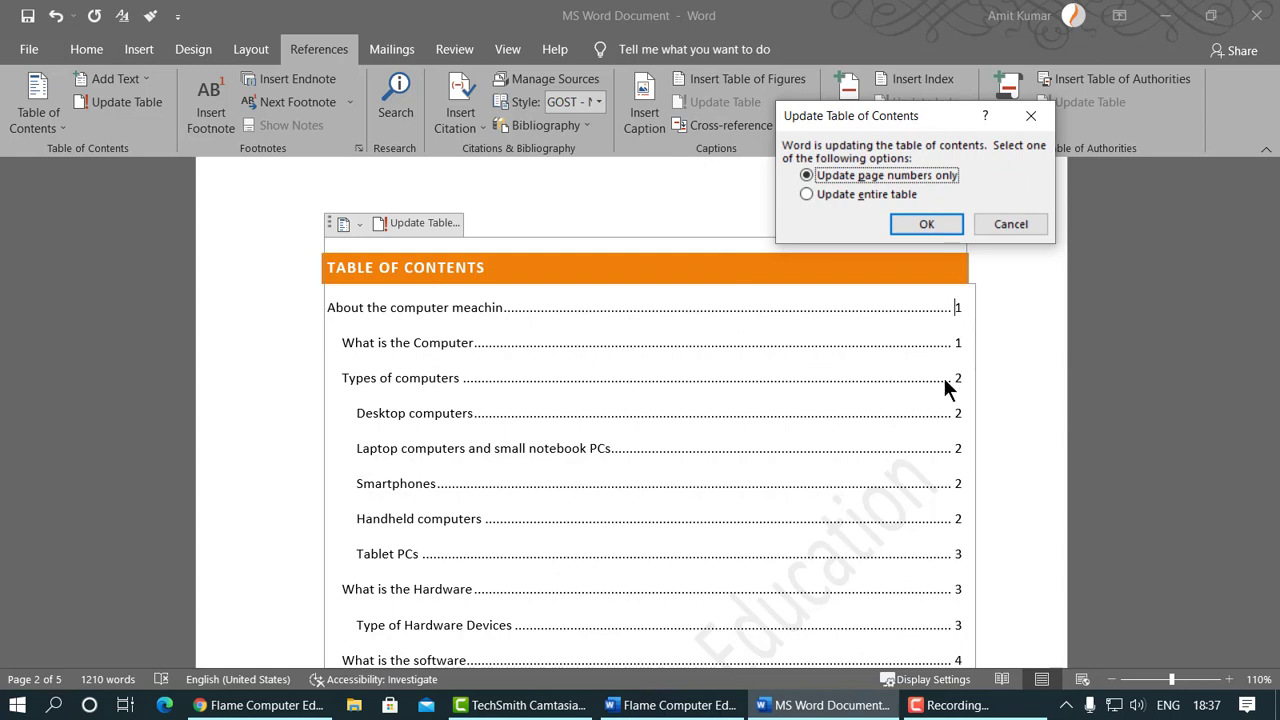
click(915, 220)
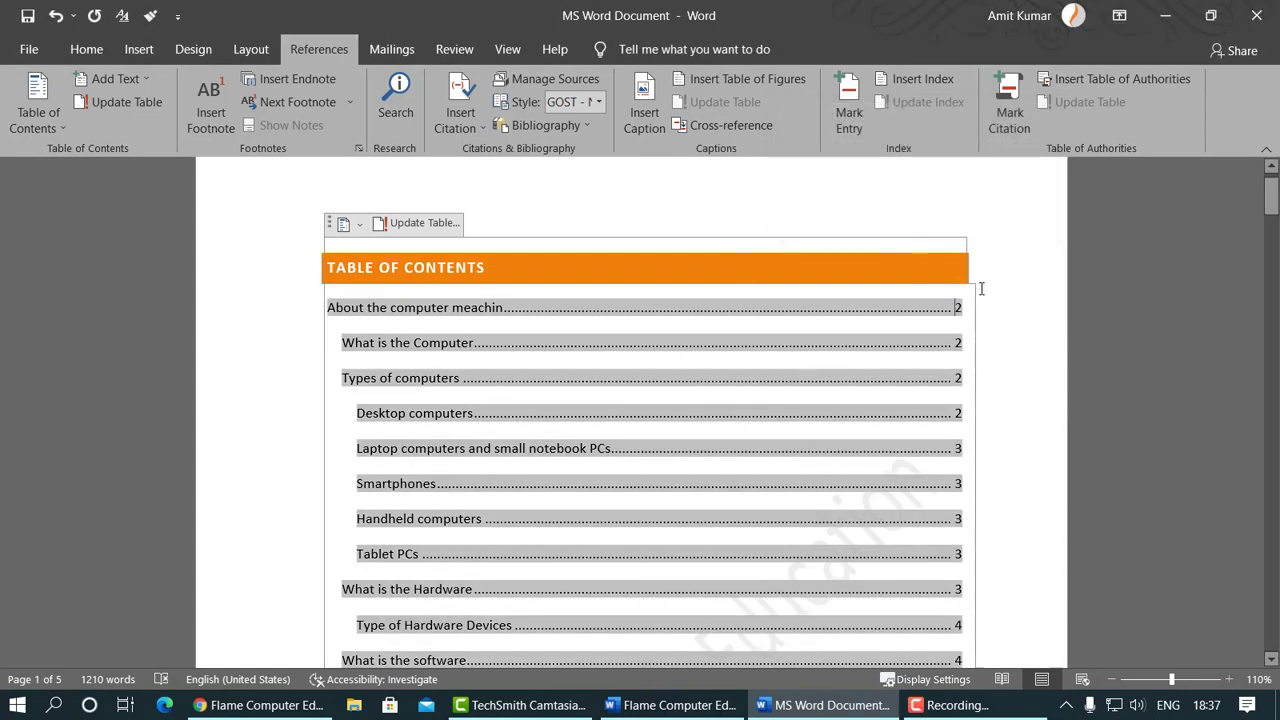
click(238, 312)
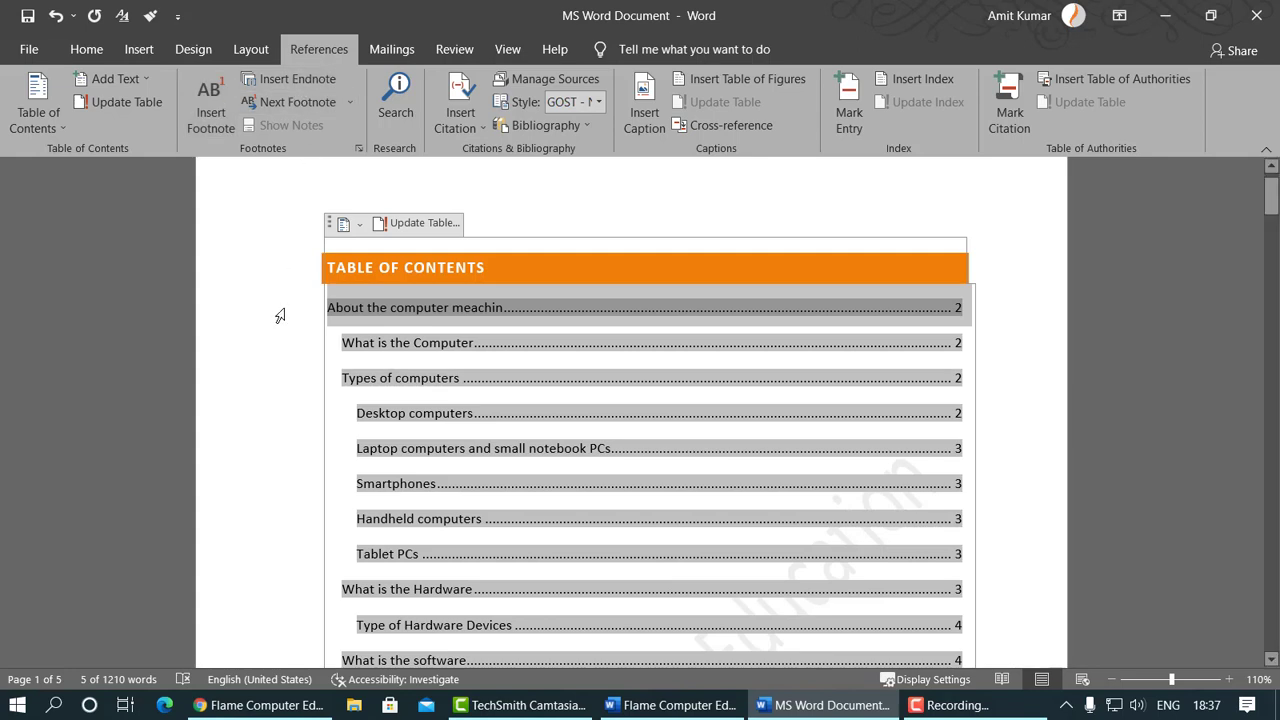
key(F9)
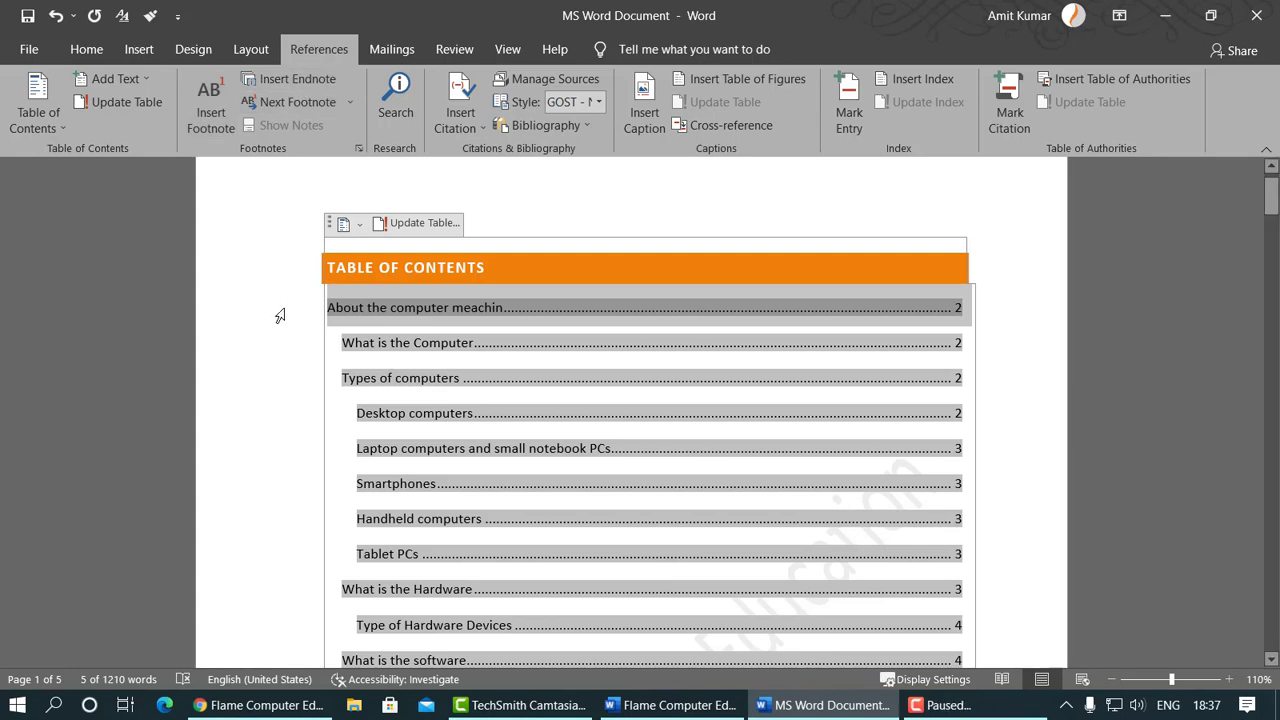